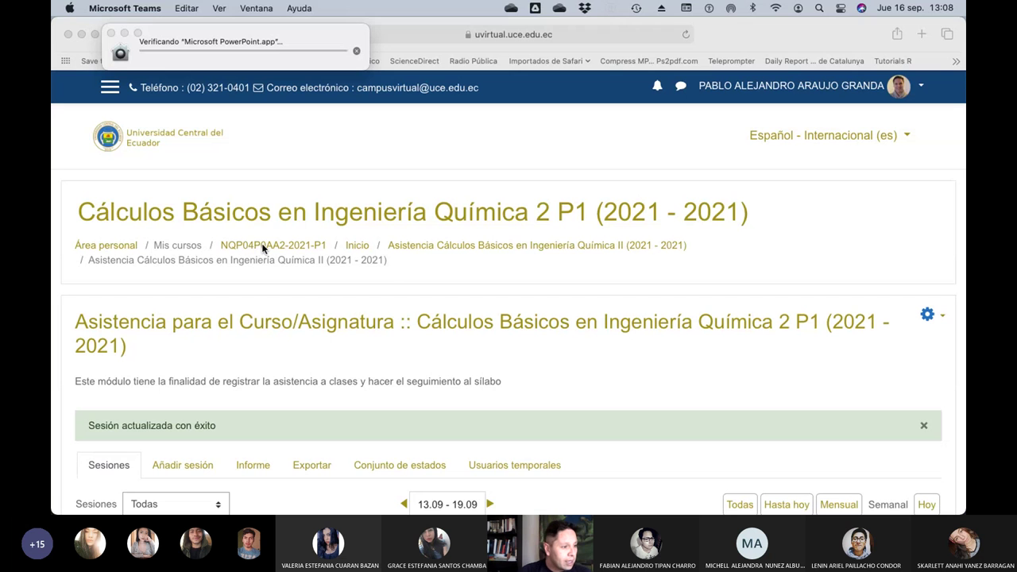
# Open the attendance register "Asistencia Química Orgánica II - P3 - (2021-2021)" in the Química Orgánica 2 P3 course.
pyautogui.click(248, 250)
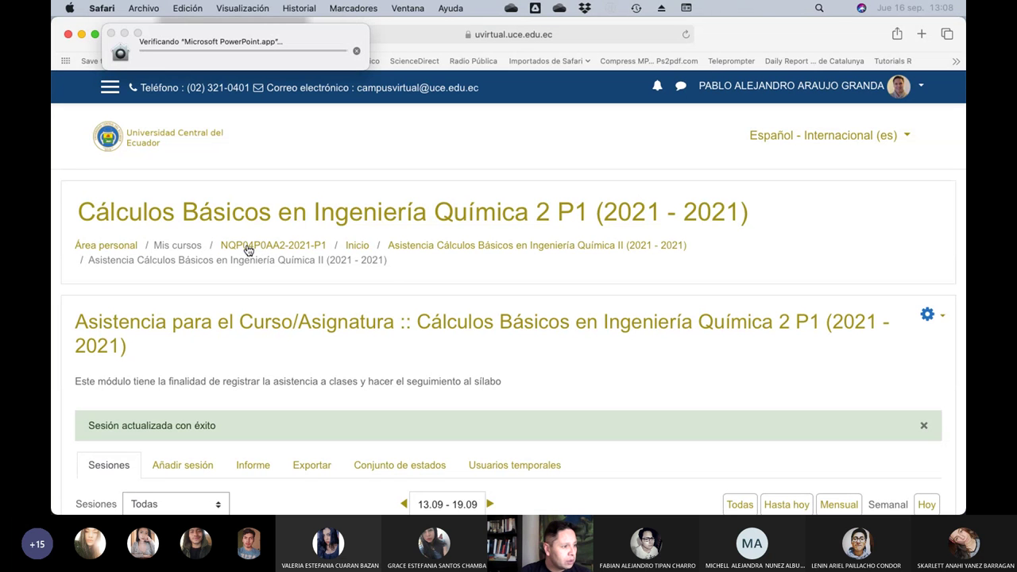
pyautogui.click(124, 247)
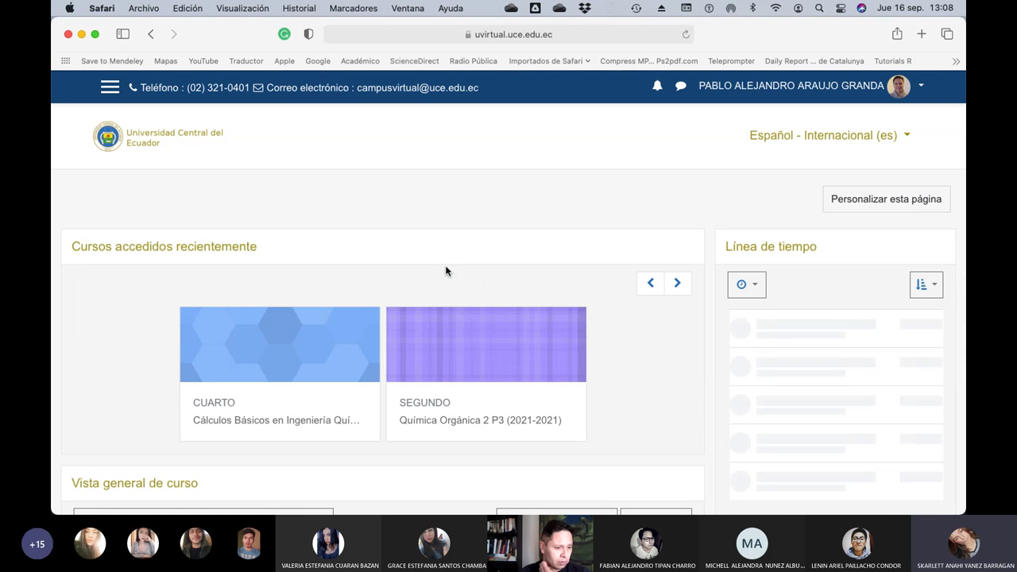
pyautogui.click(455, 422)
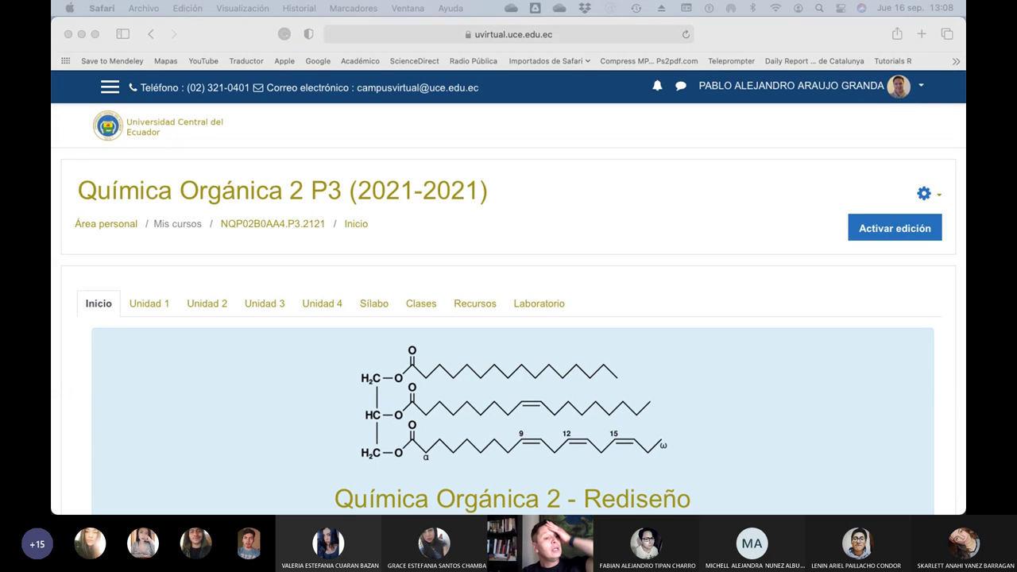
pyautogui.scroll(-5, 513, 267)
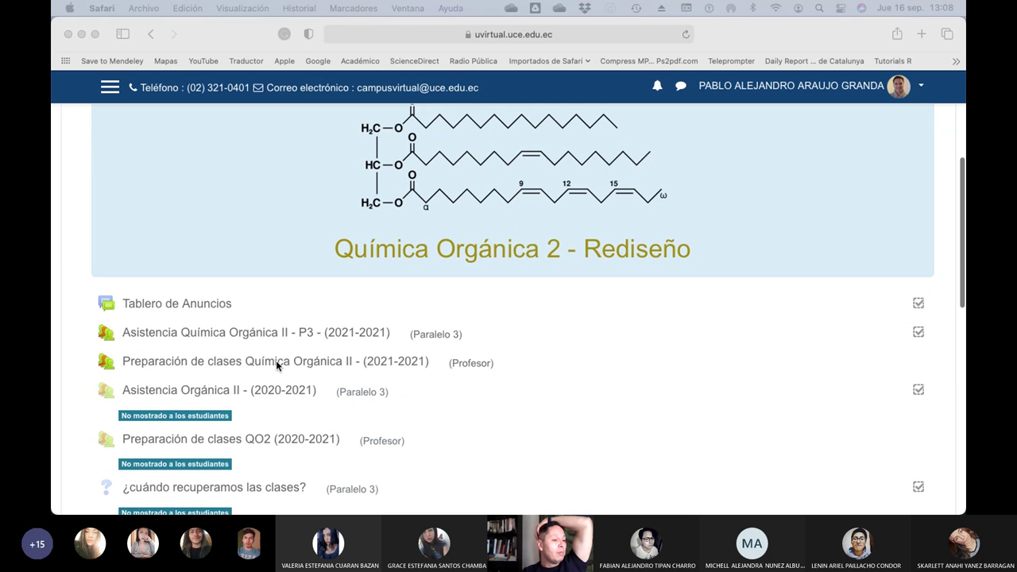
pyautogui.click(264, 336)
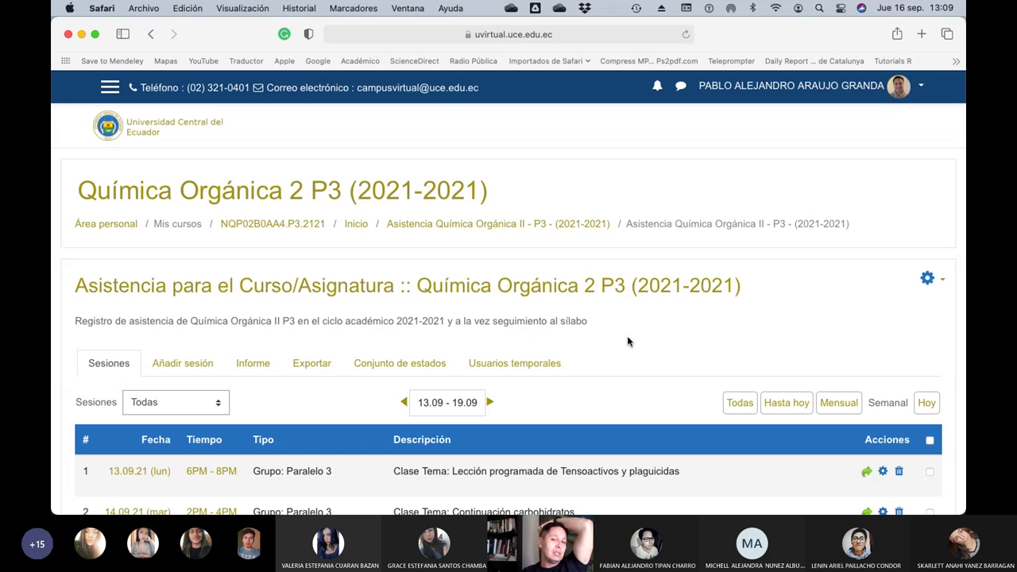
# Complete the 16.09.21 session's description as "Clase Tema: Disacáridos - Mitos y verdades" and save the session.
pyautogui.scroll(-5, 627, 337)
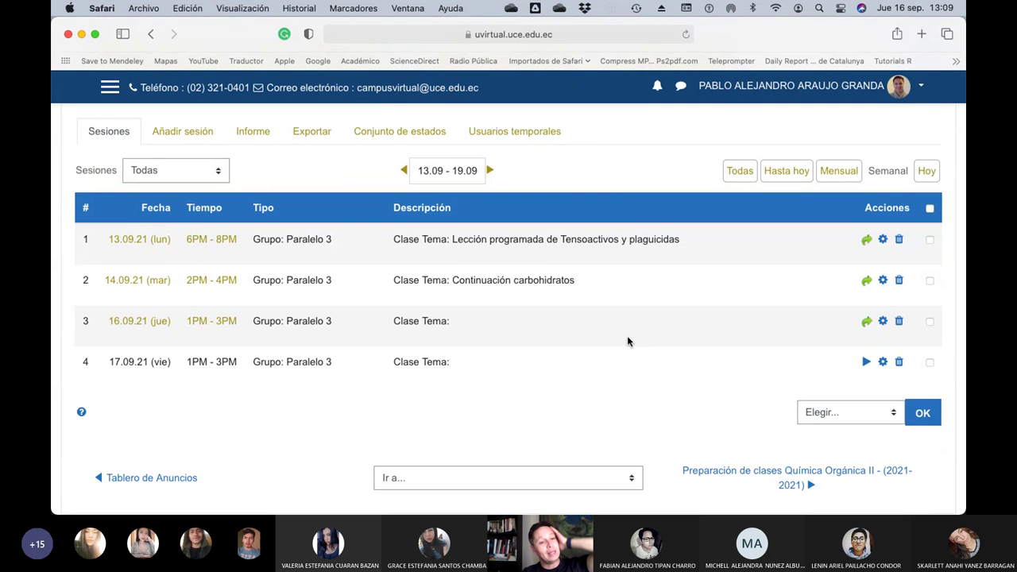
pyautogui.click(883, 322)
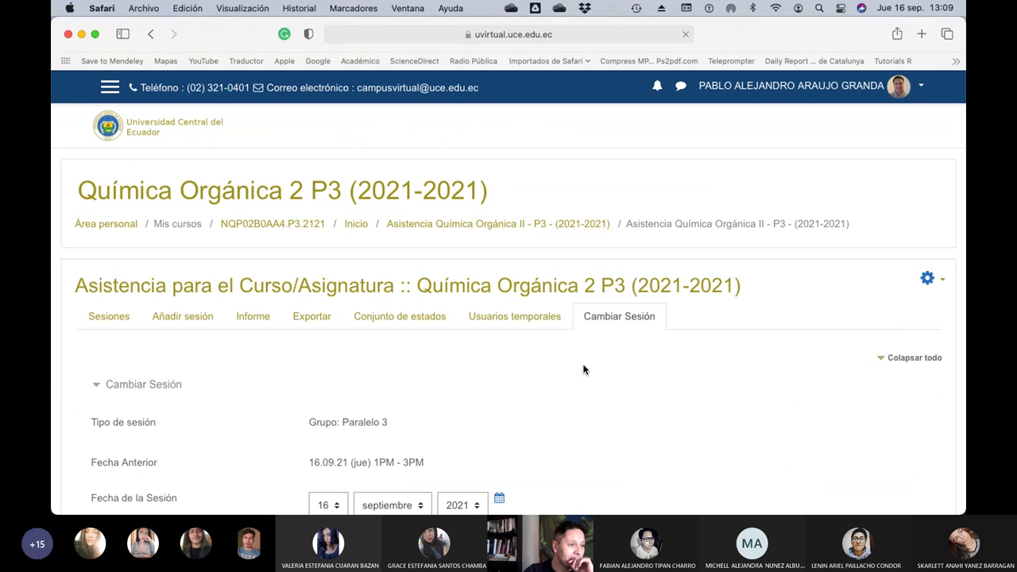
pyautogui.scroll(-5, 583, 369)
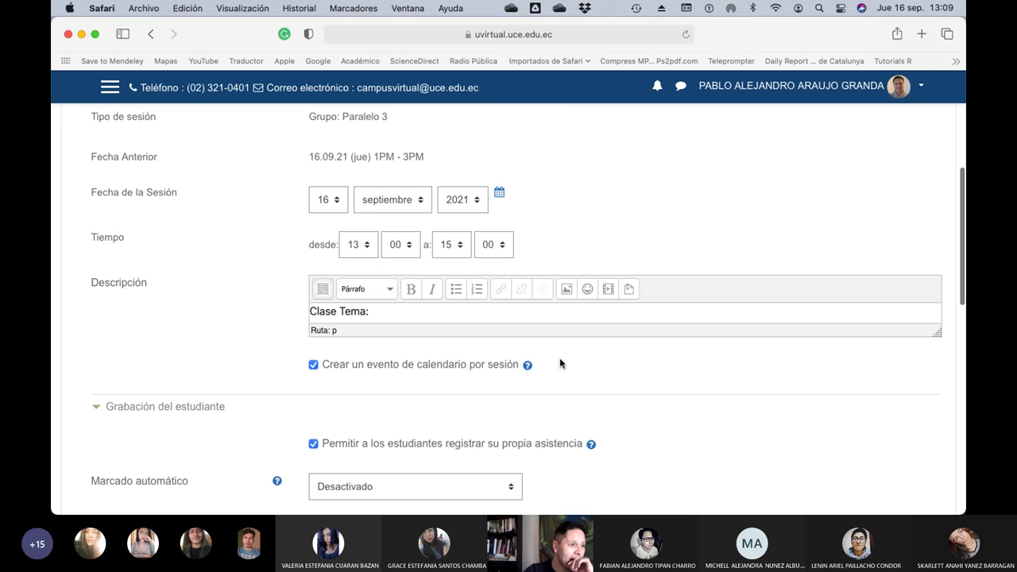
pyautogui.click(397, 312)
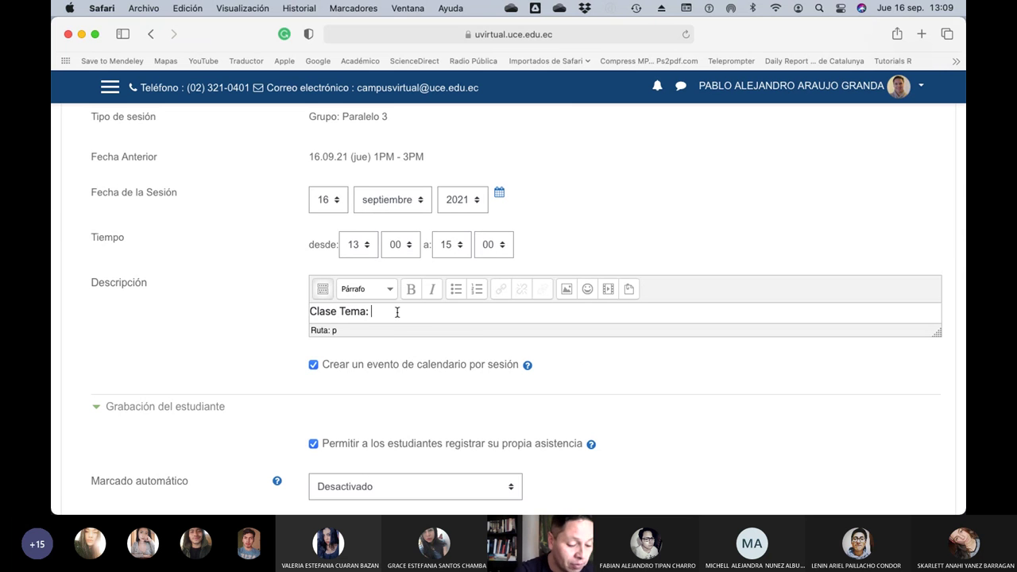
pyautogui.write('Disac')
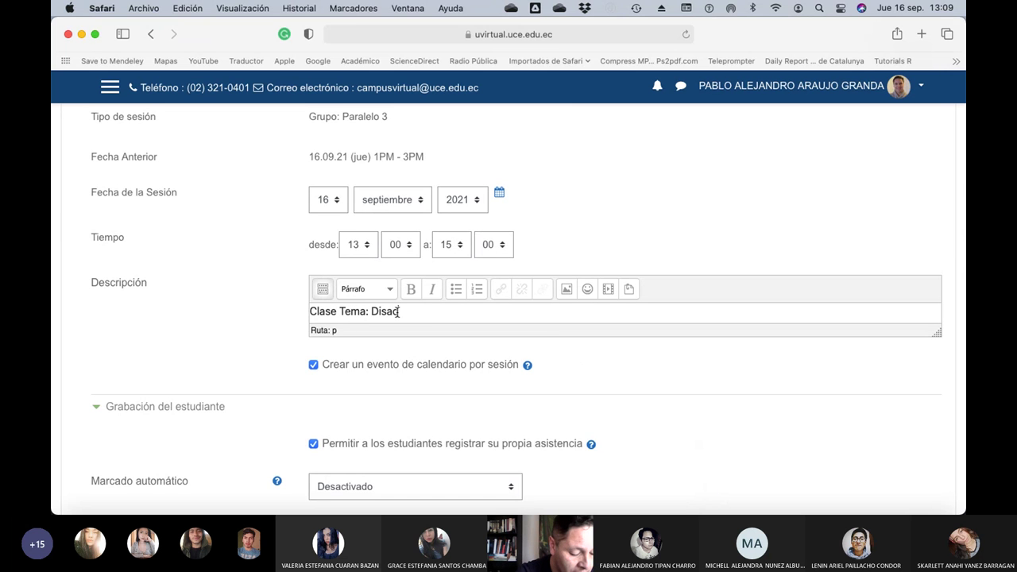
pyautogui.write('áridos - Mit')
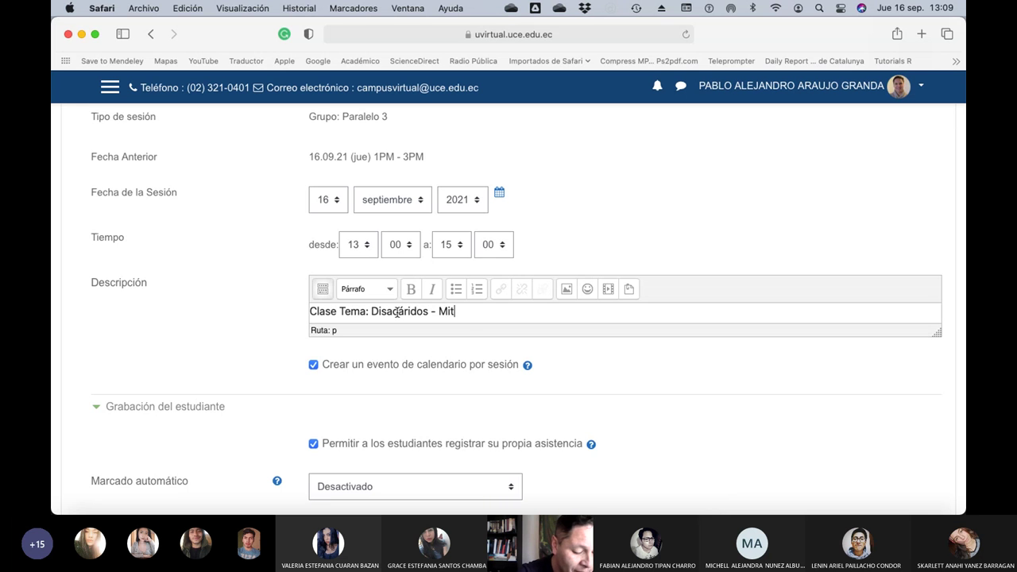
pyautogui.write('os y verdades')
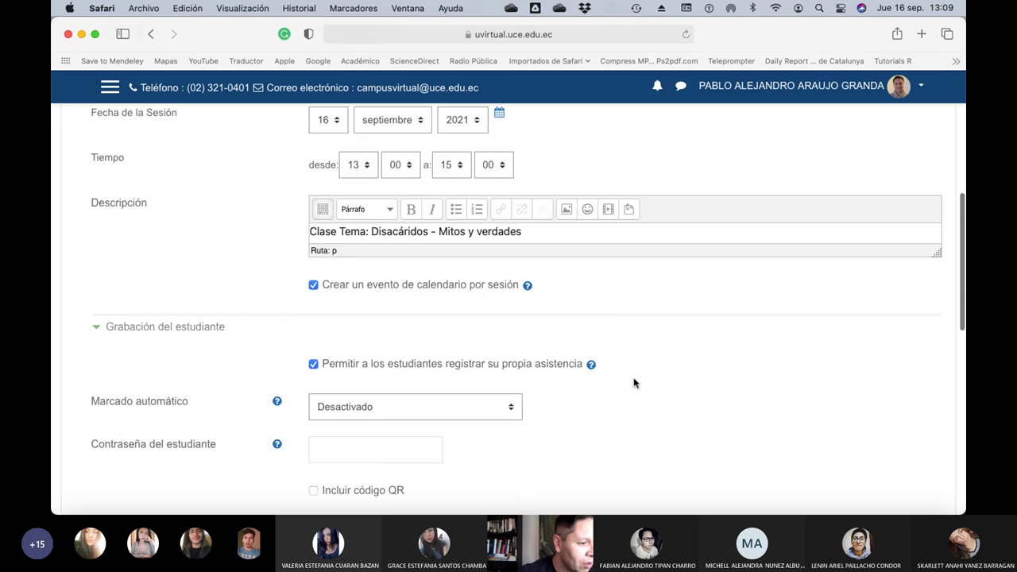
pyautogui.scroll(-5, 633, 384)
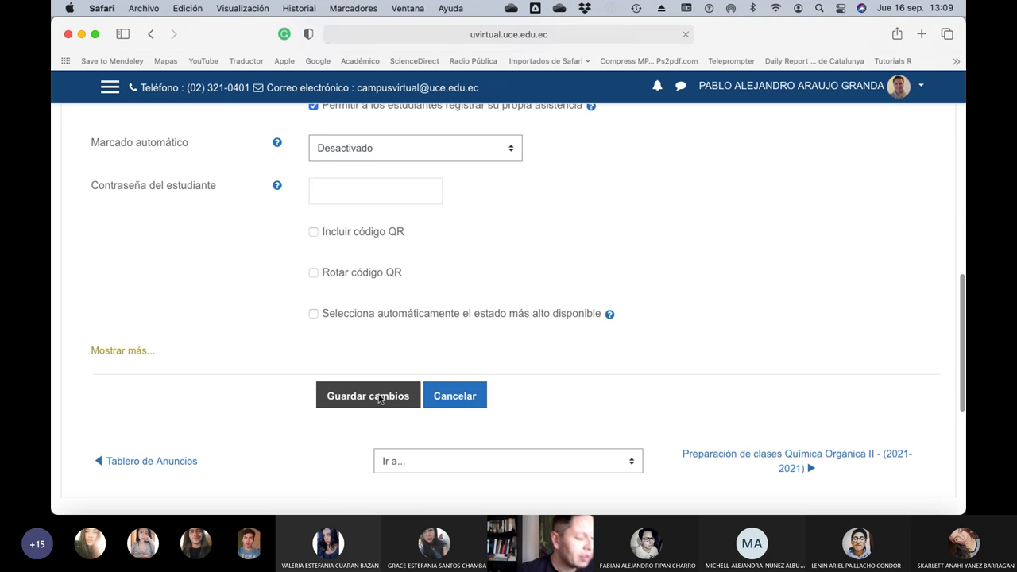
pyautogui.click(380, 398)
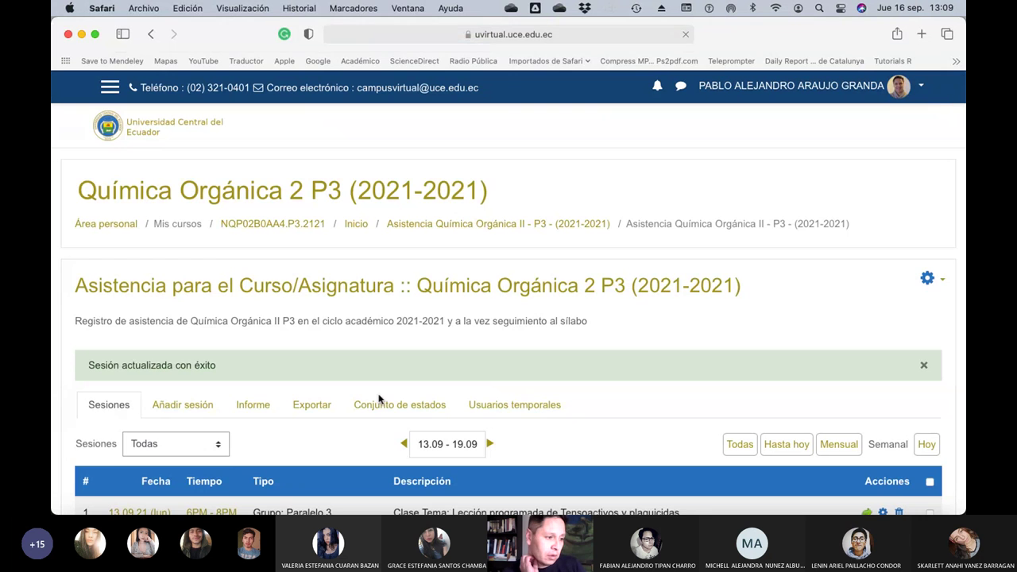
pyautogui.scroll(-5, 584, 467)
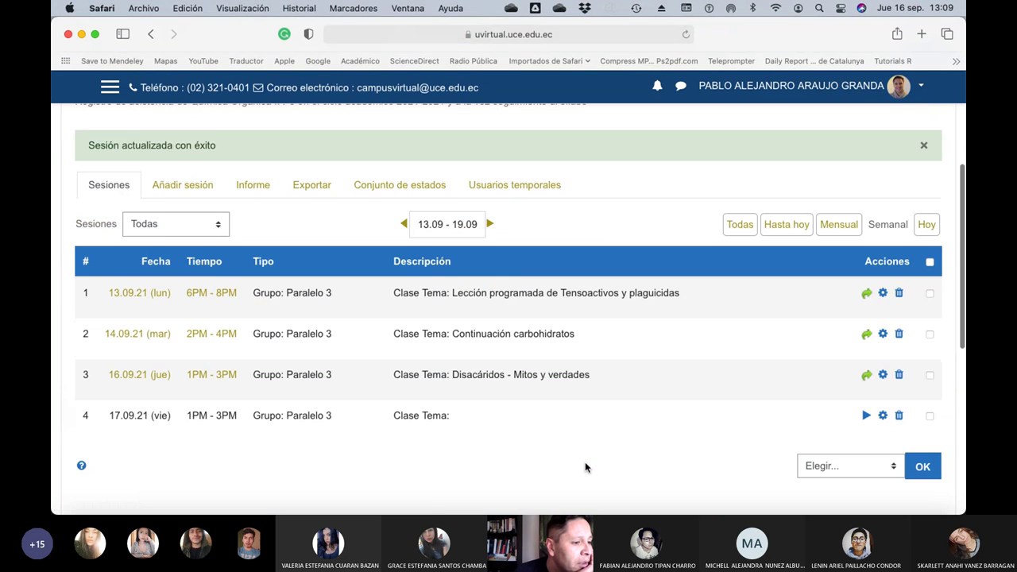
# Switch to the PowerPoint presentation "12. Carbohidratos", move its window to Escritorio 13 and return to the Safari attendance page.
pyautogui.moveTo(659, 480)
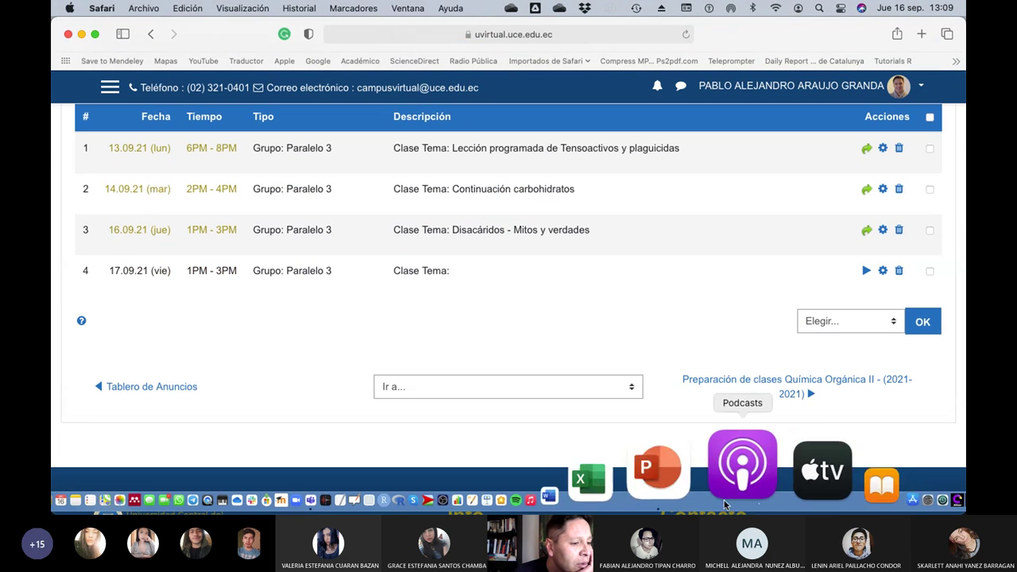
pyautogui.click(713, 479)
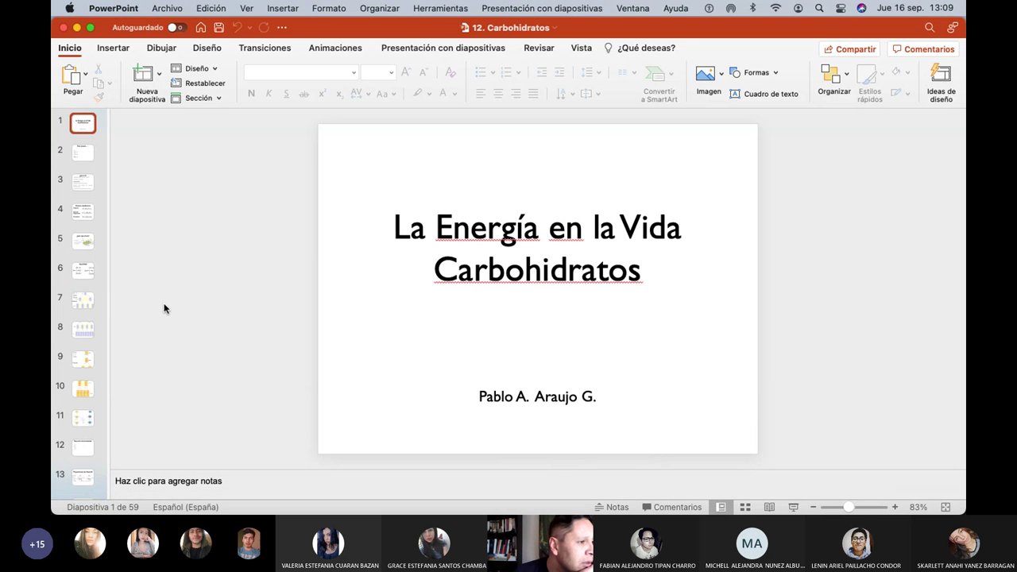
pyautogui.hotkey('ctrl', 'Up')
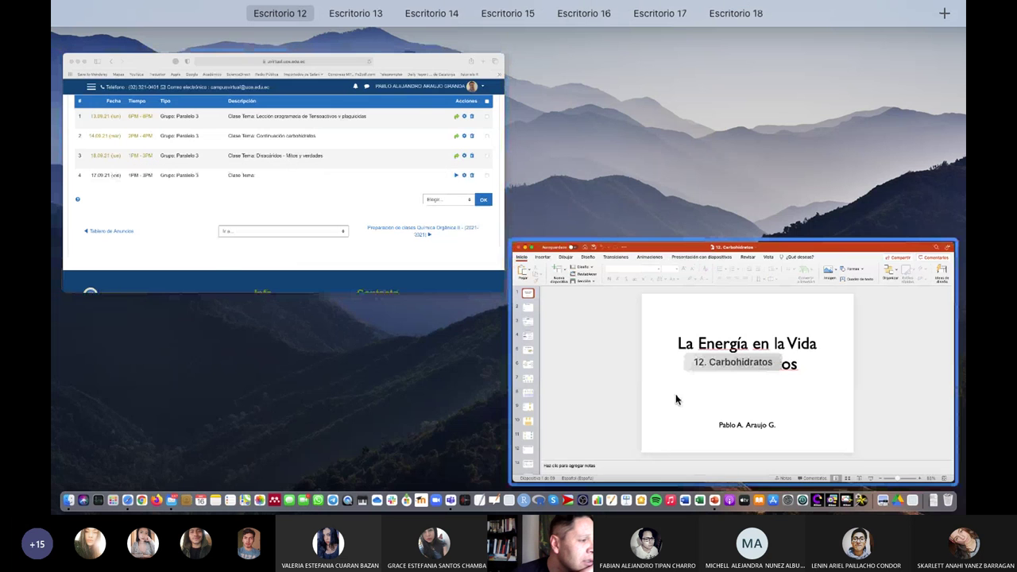
pyautogui.moveTo(674, 400); pyautogui.dragTo(275, 58)
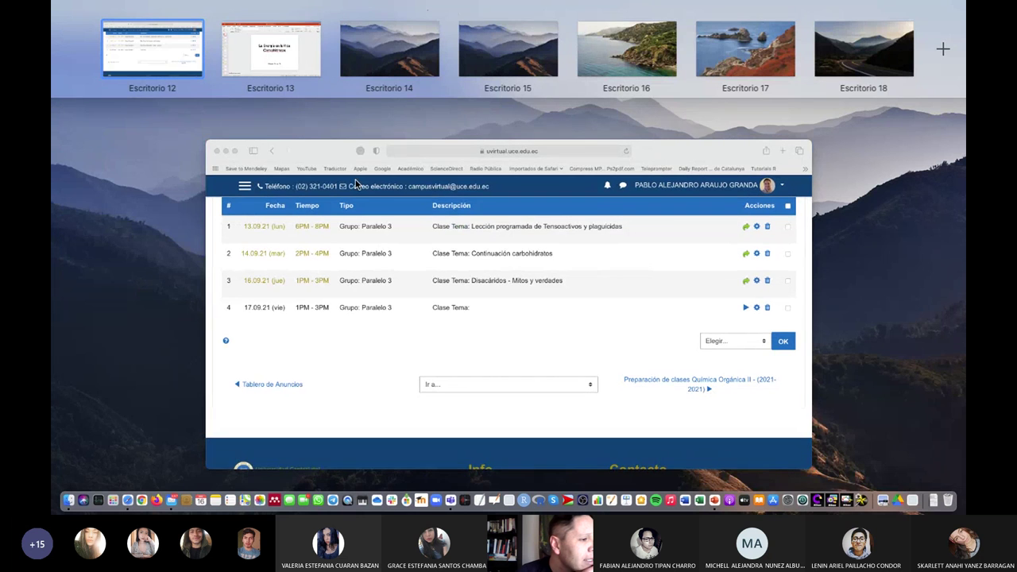
pyautogui.click(443, 288)
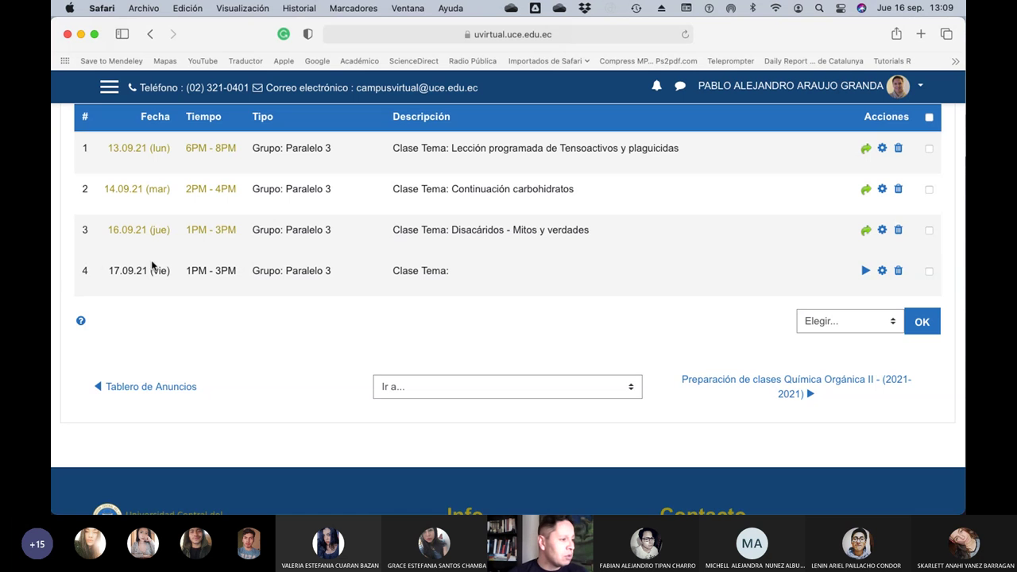
# Open the Química Orgánica 2 P3 course's grader report (Calificaciones) and collapse the course navigation.
pyautogui.scroll(3, 147, 262)
pyautogui.scroll(5, 143, 256)
pyautogui.click(109, 87)
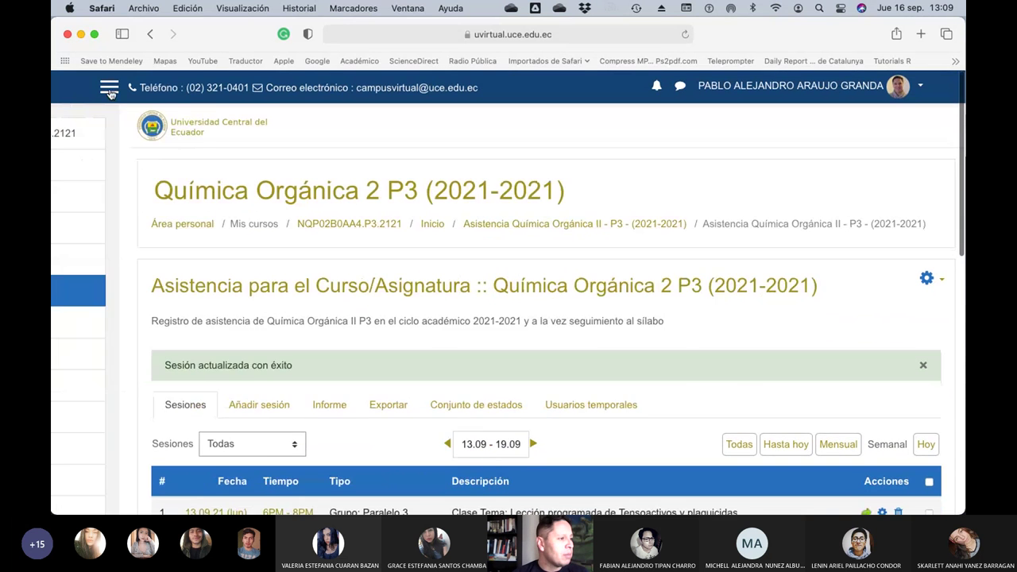
pyautogui.click(121, 260)
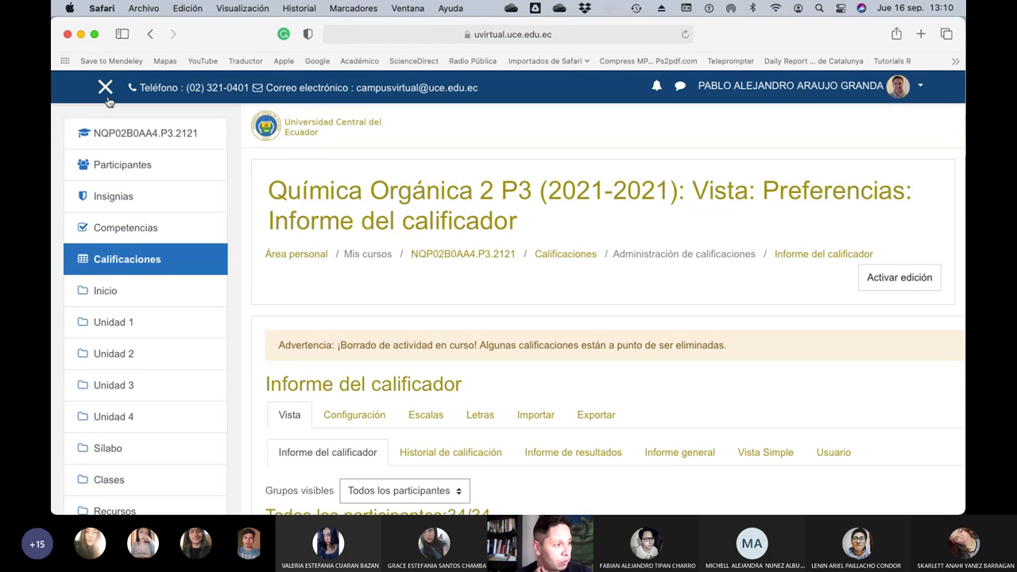
pyautogui.click(106, 89)
# Examine the students' grades across all activities through to the course total, then go back to the Lecciones Diarias grades.
pyautogui.scroll(-10, 482, 266)
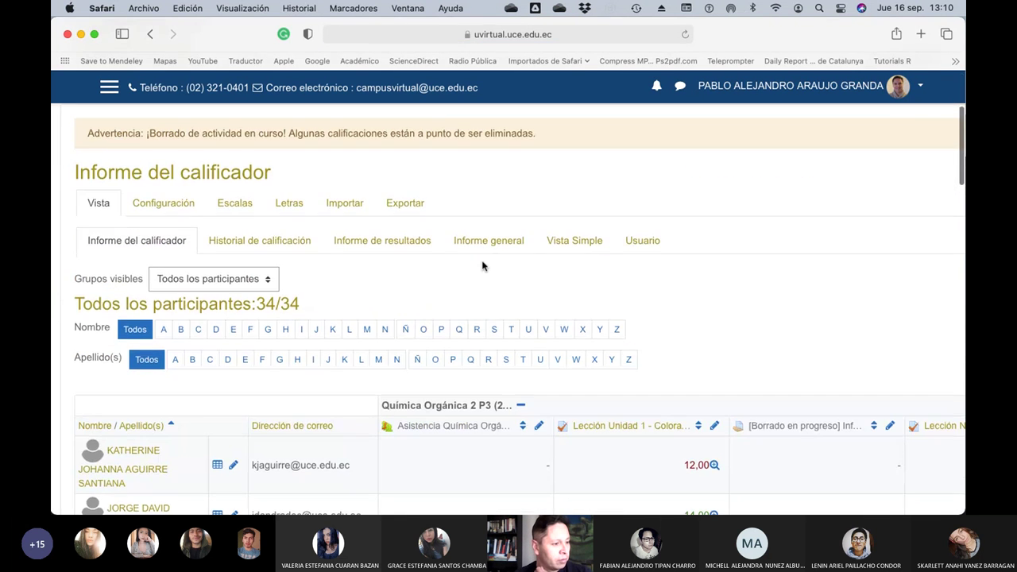
pyautogui.hscroll(15, 481, 266)
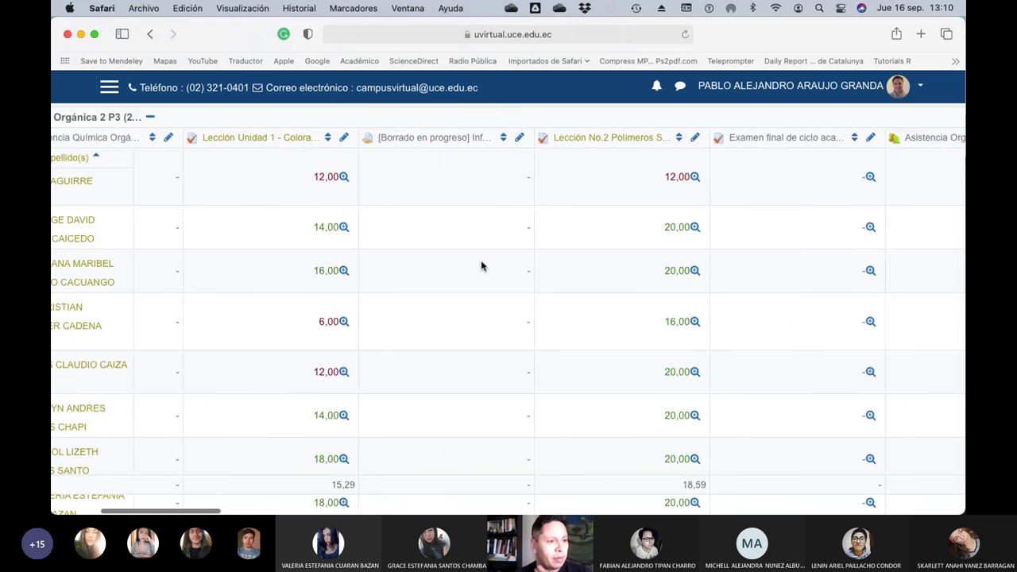
pyautogui.hscroll(15, 482, 265)
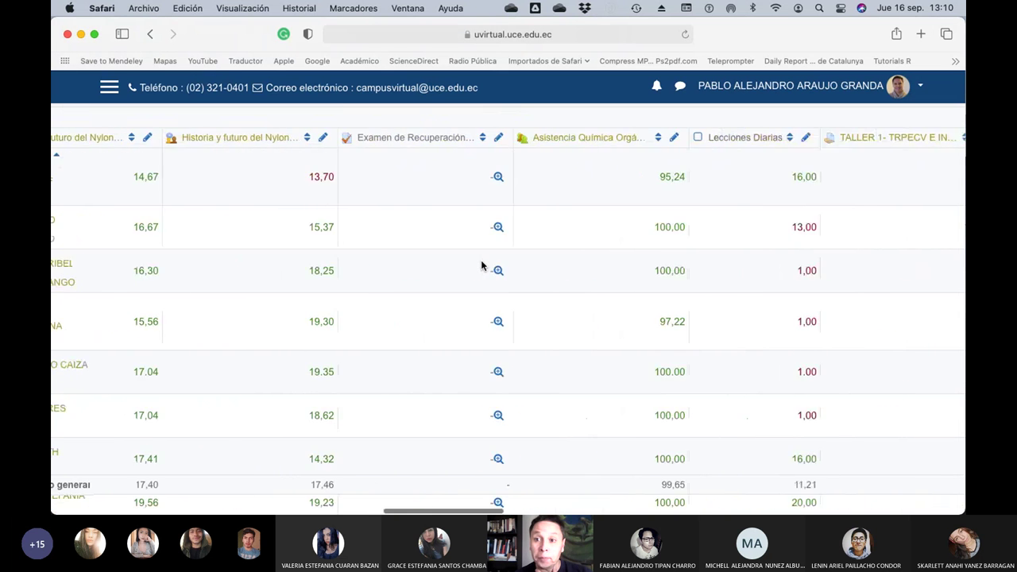
pyautogui.hscroll(3, 481, 265)
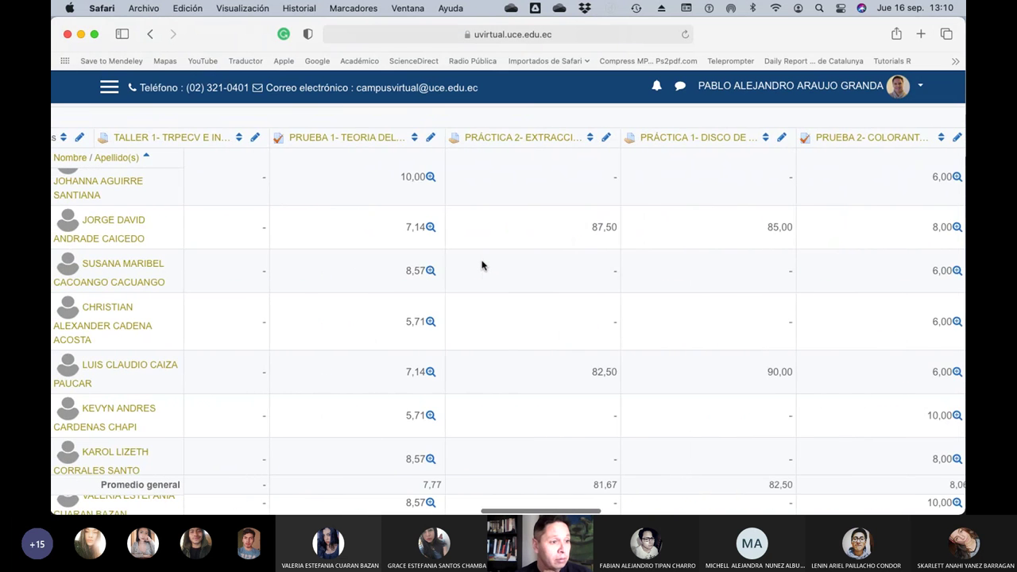
pyautogui.hscroll(6, 481, 265)
pyautogui.hscroll(6, 481, 265)
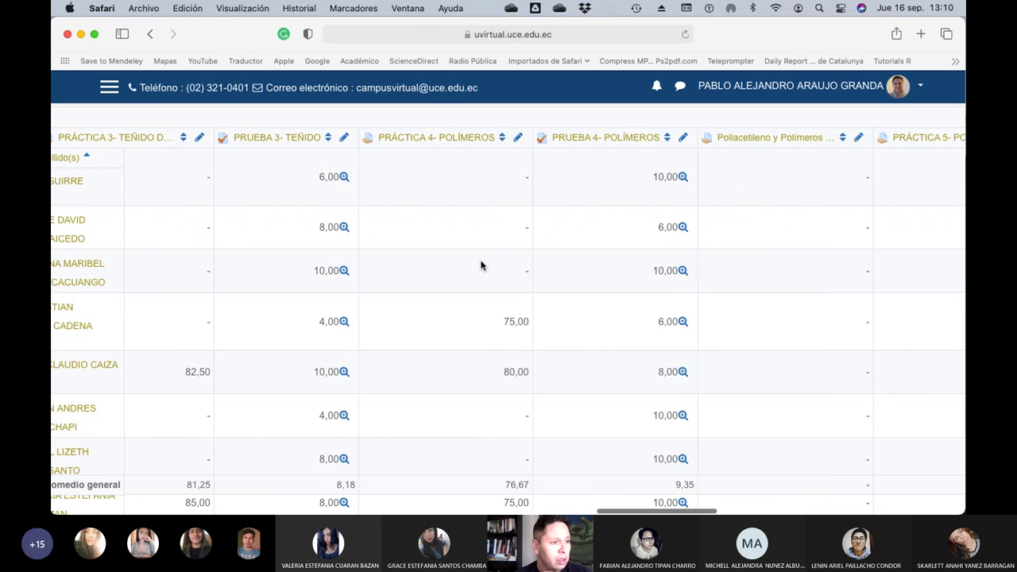
pyautogui.hscroll(8, 481, 265)
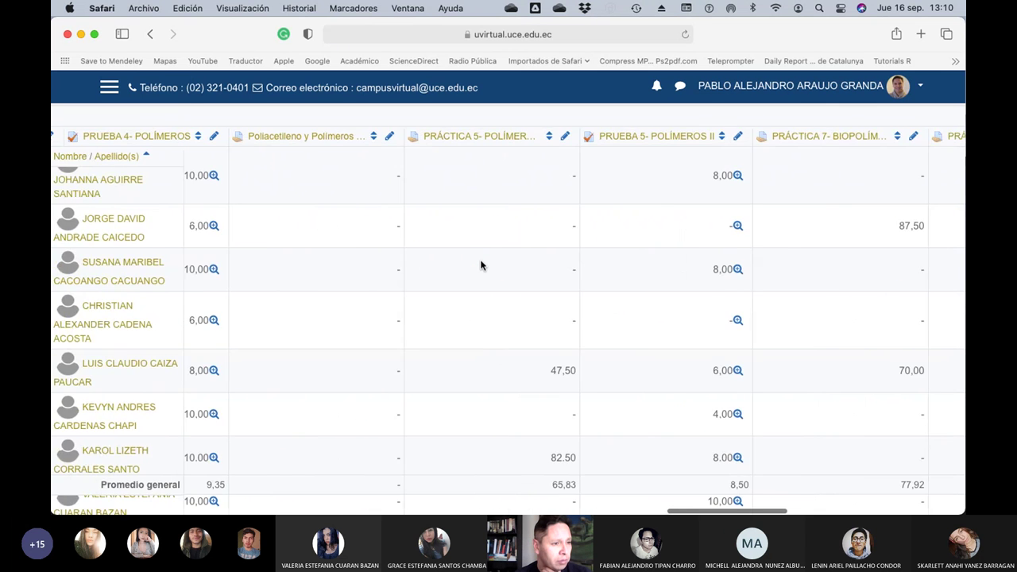
pyautogui.hscroll(6, 481, 265)
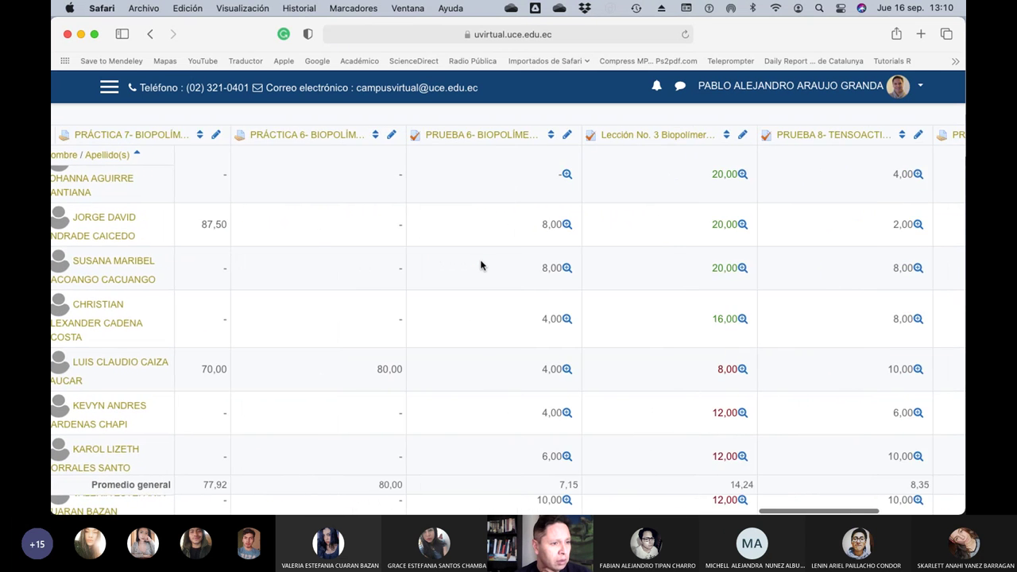
pyautogui.hscroll(5, 481, 266)
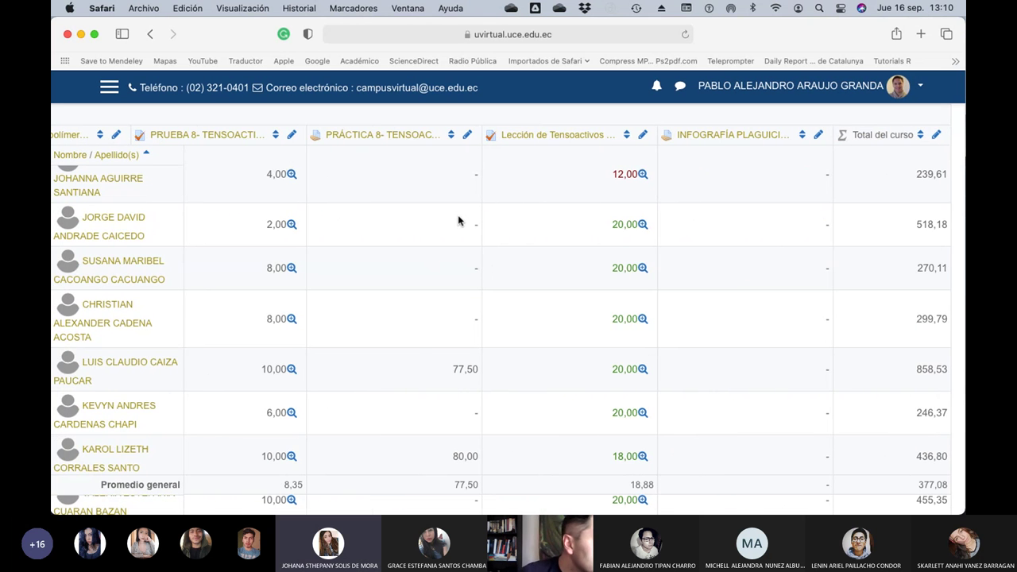
pyautogui.hscroll(-6, 458, 221)
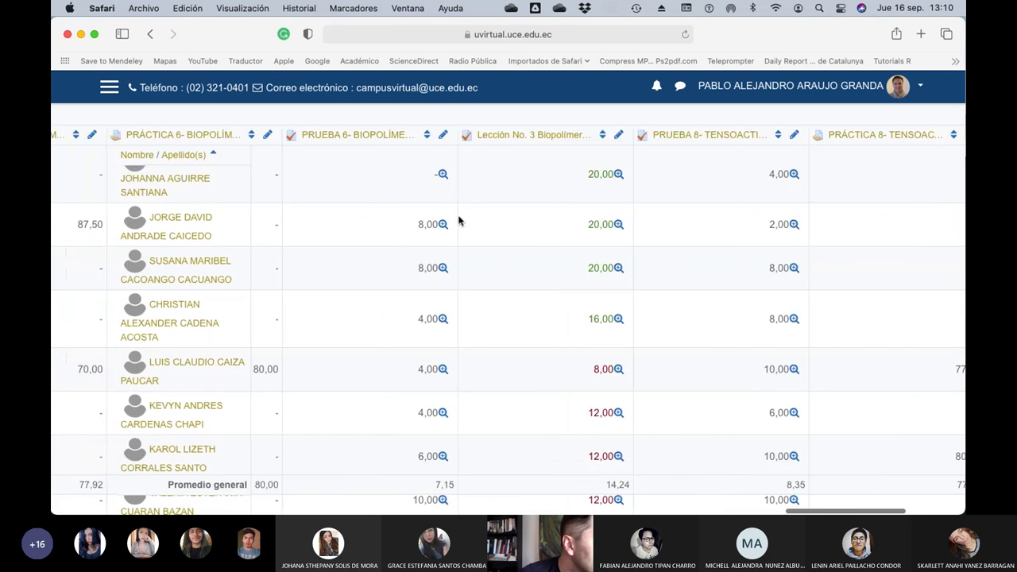
pyautogui.hscroll(-10, 458, 221)
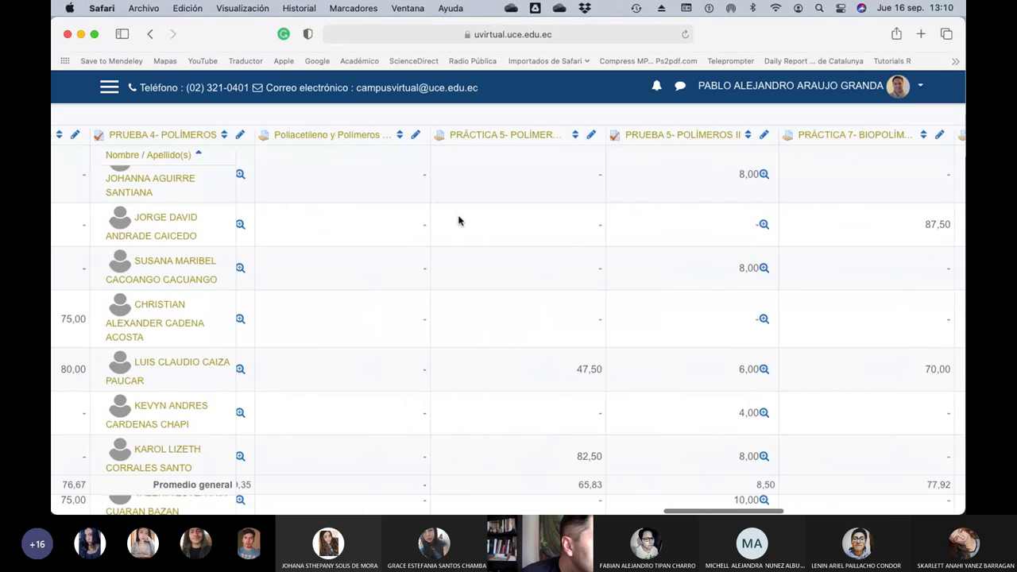
pyautogui.hscroll(-10, 458, 221)
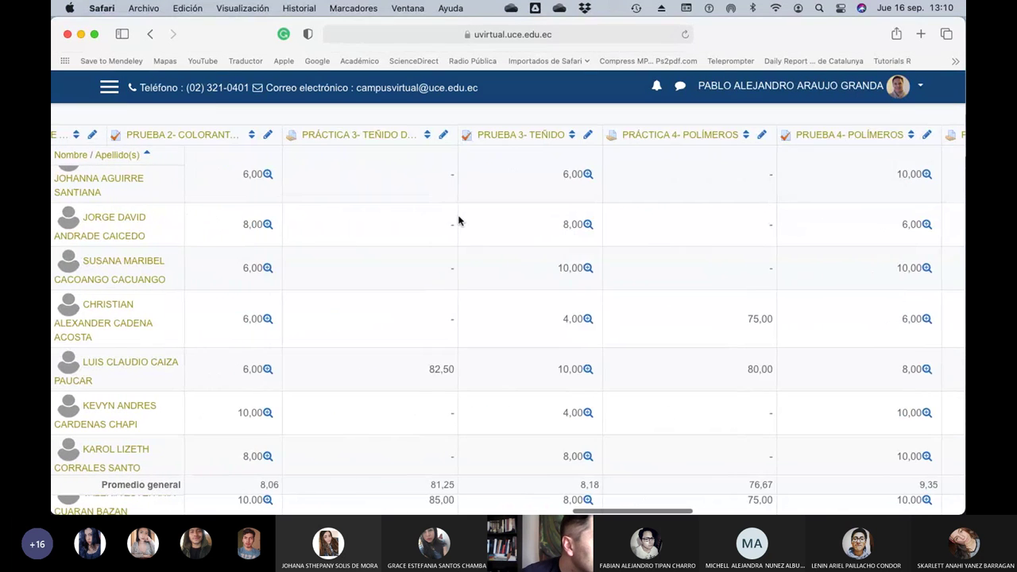
pyautogui.hscroll(-10, 458, 221)
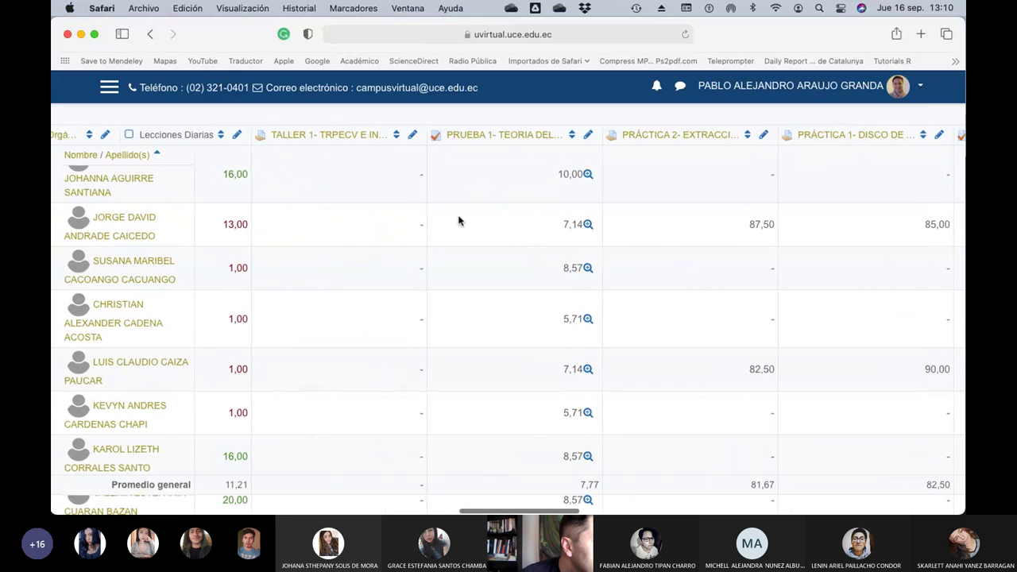
pyautogui.hscroll(-10, 459, 221)
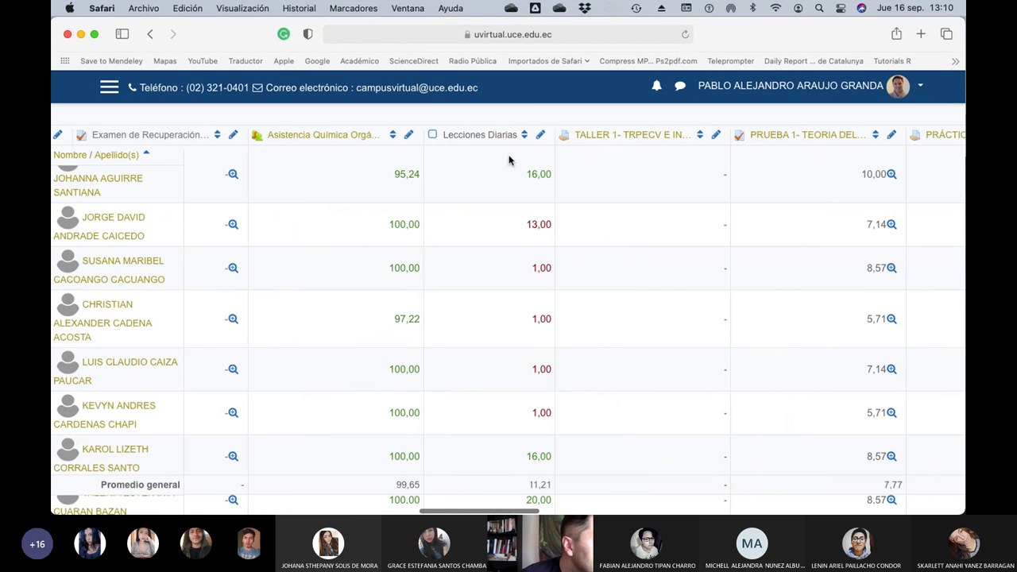
# Open the Lecciones Diarias grades in Vista Simple and set the 10,00 grade between two 1,00 grades near the list's end to 20.
pyautogui.click(539, 136)
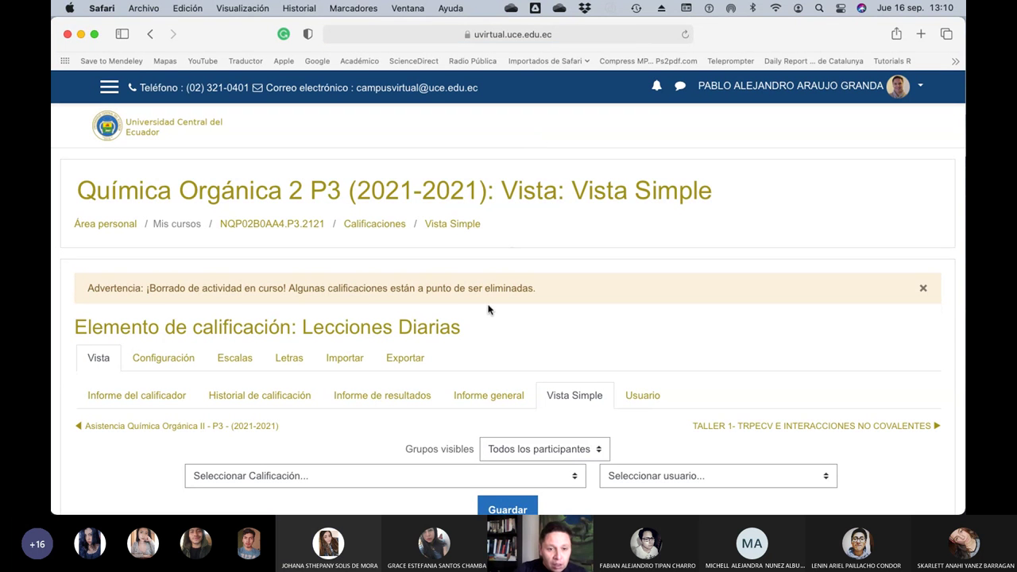
pyautogui.scroll(-10, 489, 309)
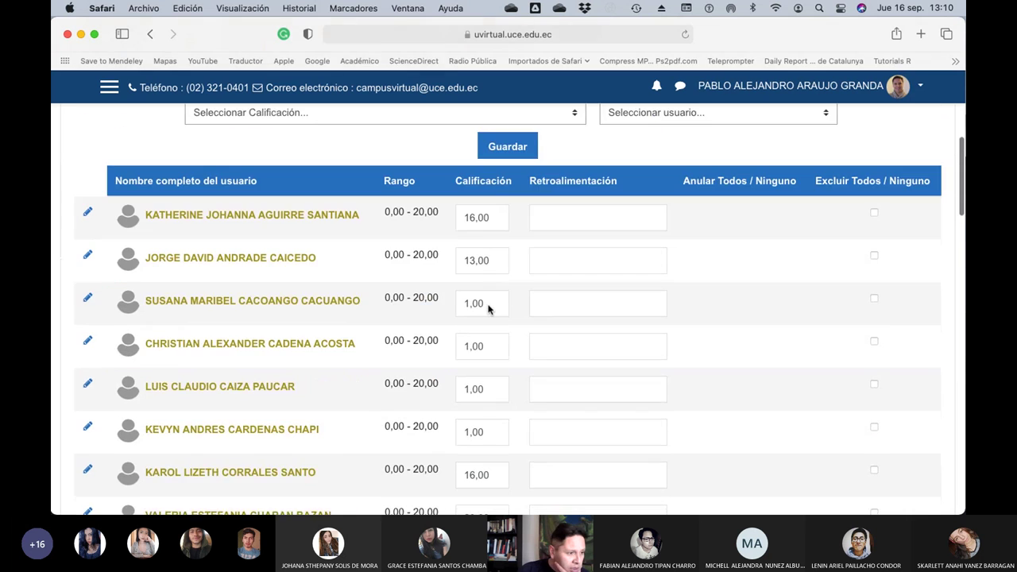
pyautogui.scroll(-10, 489, 309)
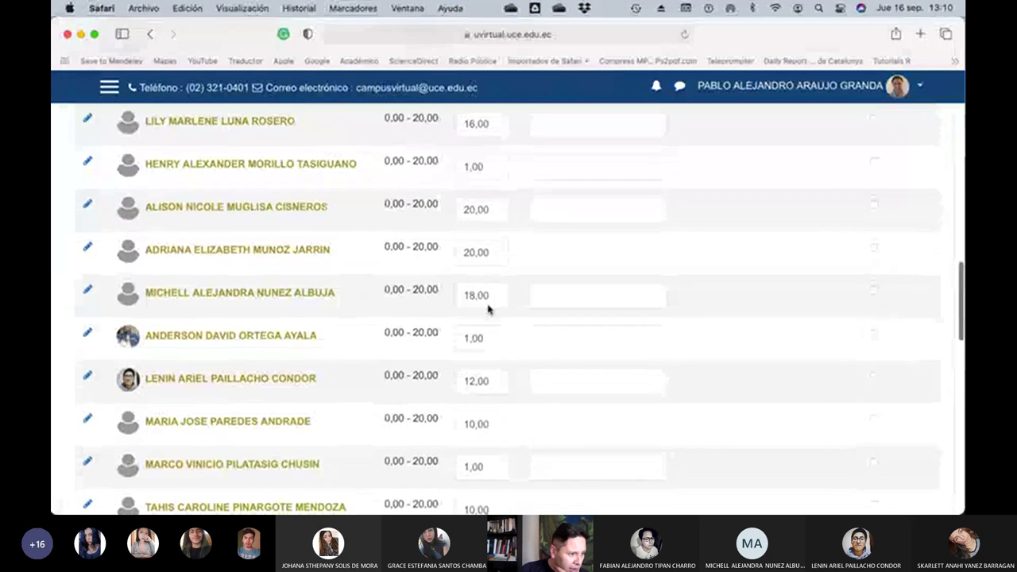
pyautogui.scroll(-5, 487, 306)
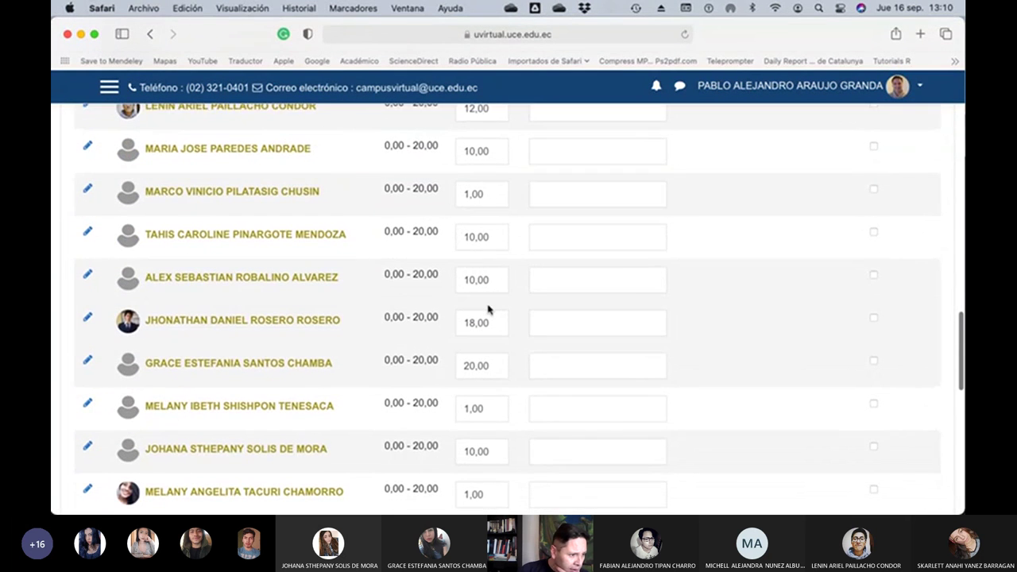
pyautogui.scroll(-1, 488, 308)
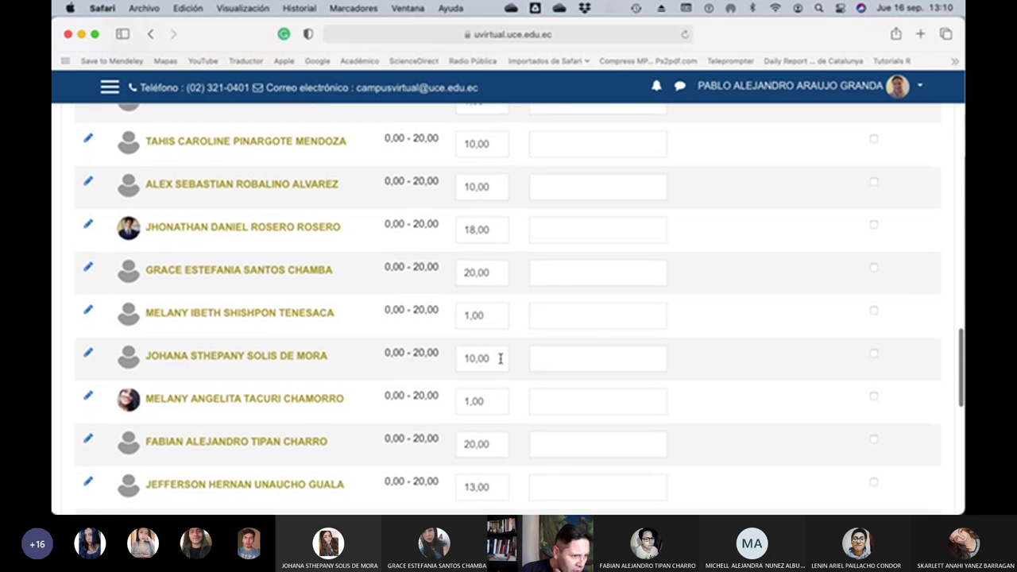
pyautogui.moveTo(498, 358); pyautogui.dragTo(459, 358)
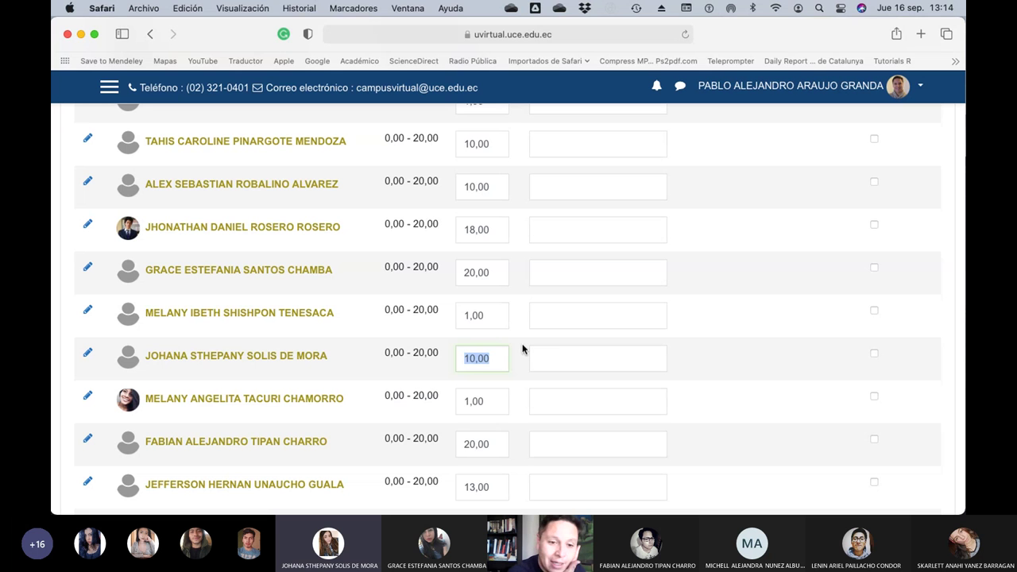
pyautogui.write('20')
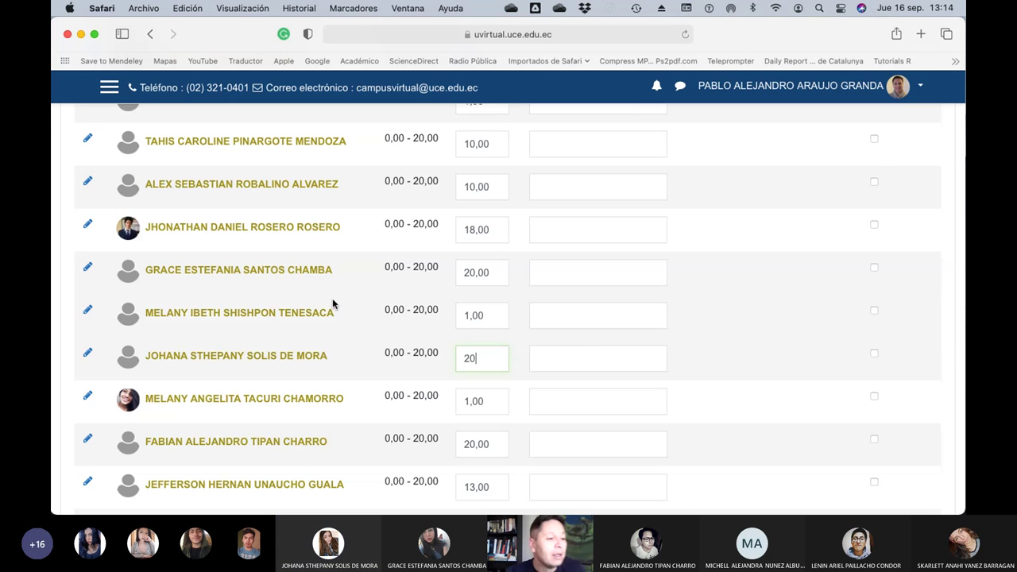
# Save the Lecciones Diarias grades, continue back to the Vista Simple page and dismiss the activity deletion warning.
pyautogui.scroll(-5, 515, 329)
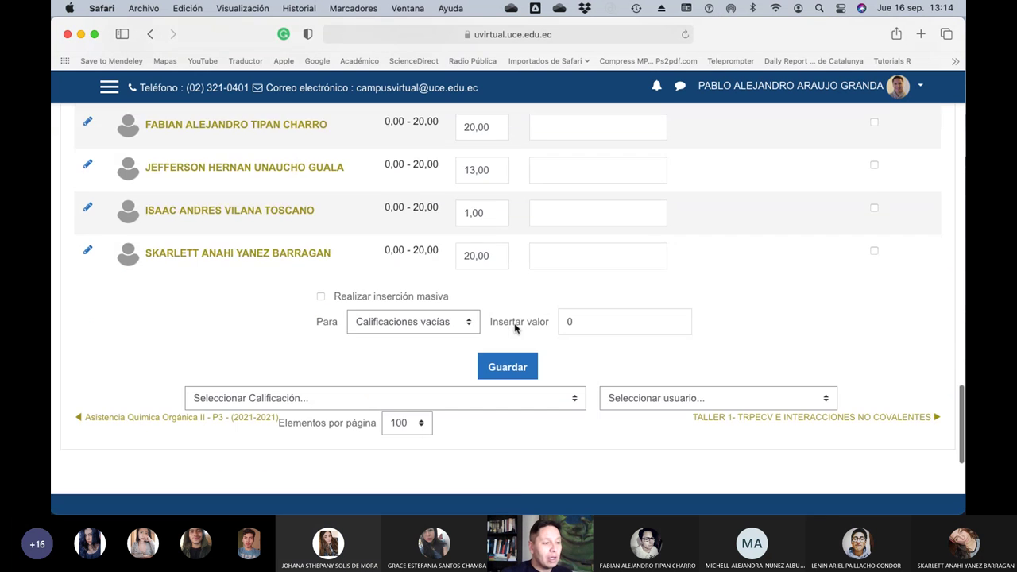
pyautogui.click(500, 291)
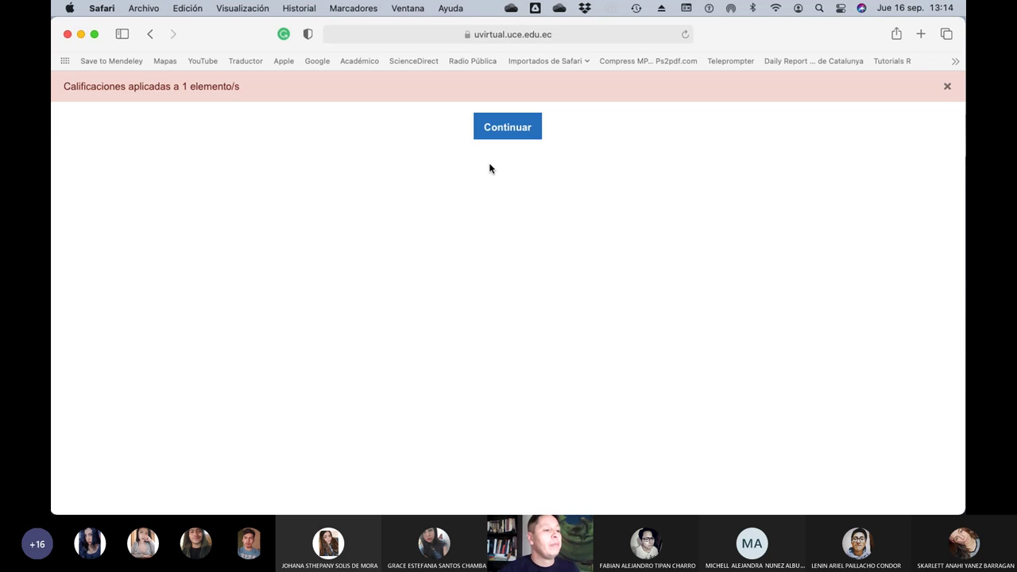
pyautogui.click(502, 132)
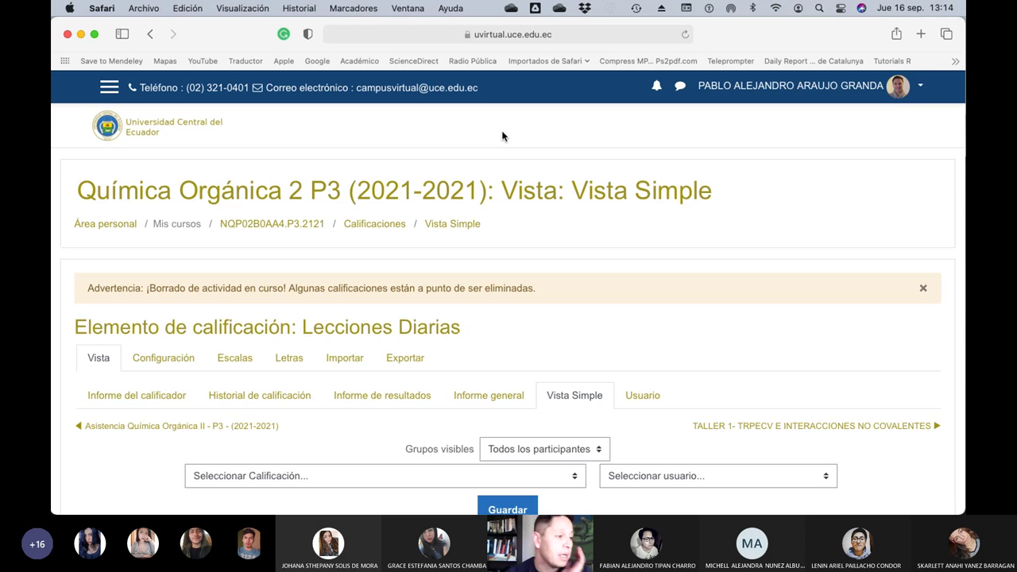
pyautogui.click(925, 292)
# Examine the Lecciones Diarias grades down to the end of the list, then check the 1,00 grade between two 10,00 grades.
pyautogui.scroll(-5, 683, 352)
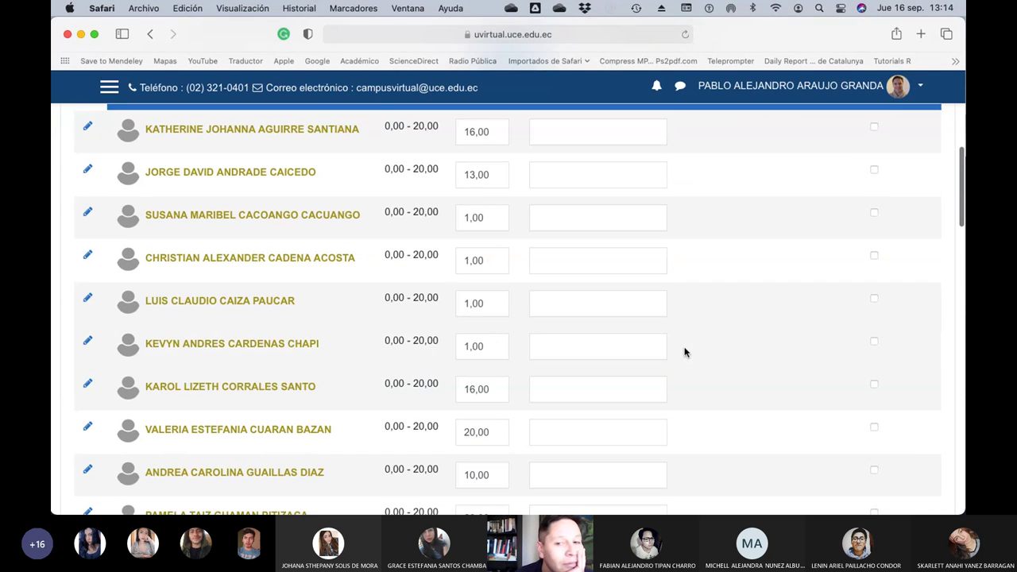
pyautogui.scroll(1, 684, 352)
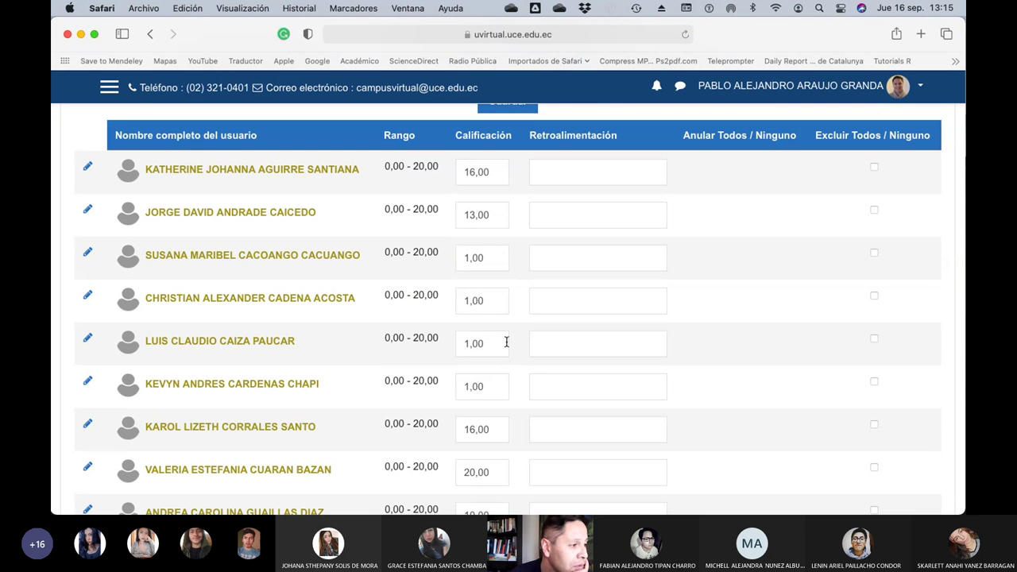
pyautogui.scroll(-15, 506, 341)
pyautogui.scroll(6, 506, 342)
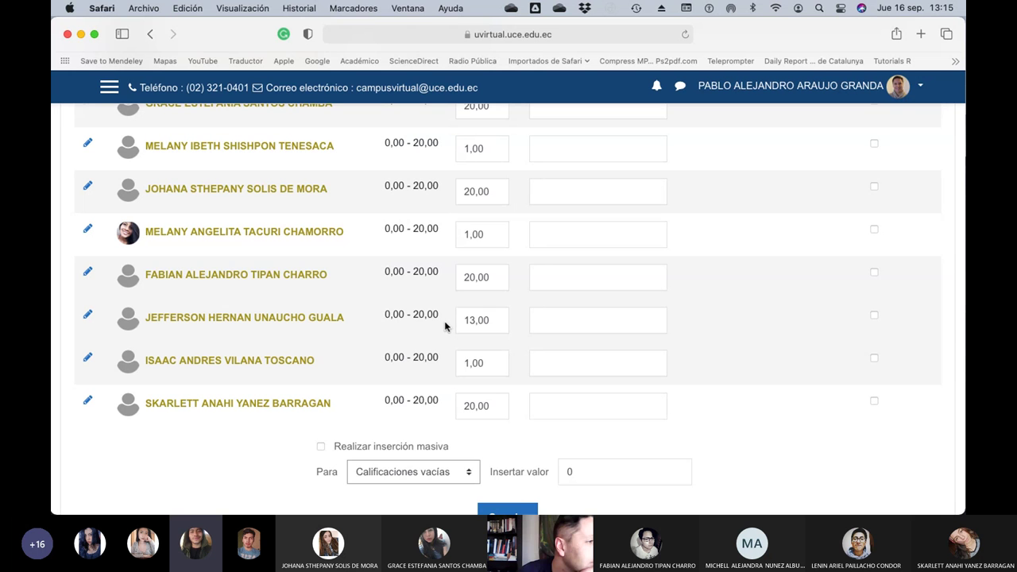
pyautogui.scroll(5, 445, 324)
pyautogui.scroll(1, 444, 324)
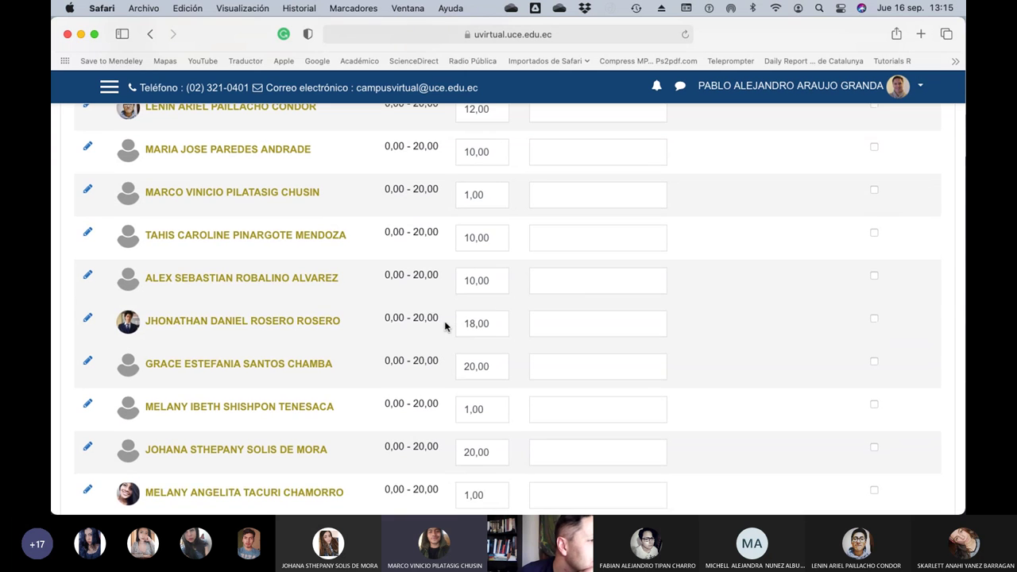
pyautogui.click(493, 203)
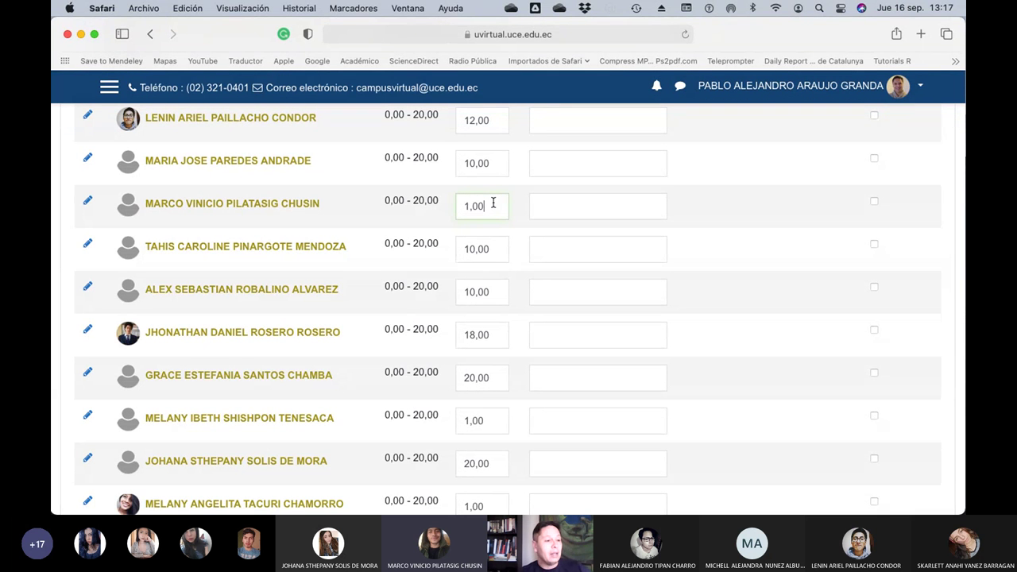
pyautogui.click(524, 244)
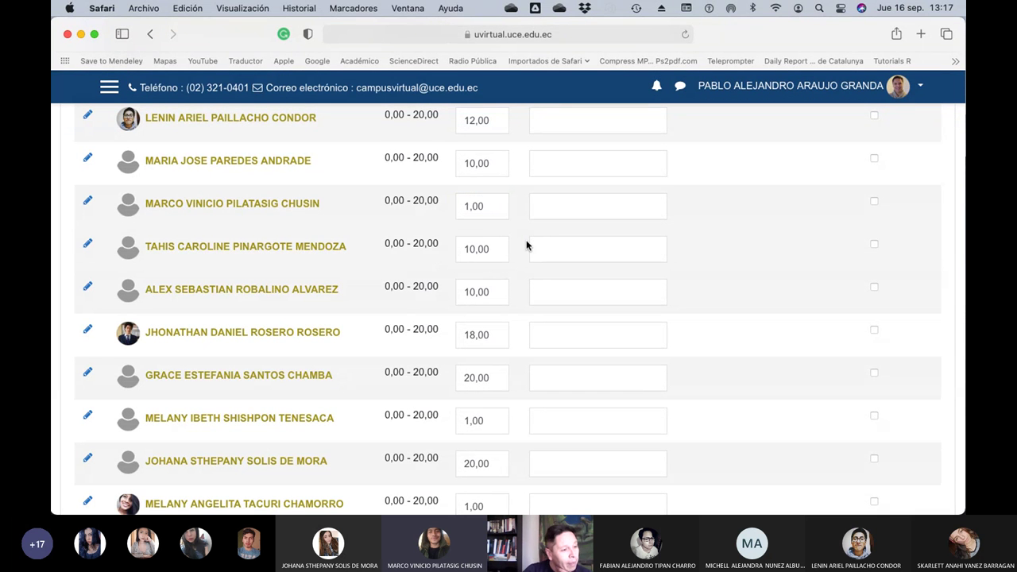
# Return to the first students and examine the Lecciones Diarias grades through the middle of the list.
pyautogui.scroll(10, 521, 247)
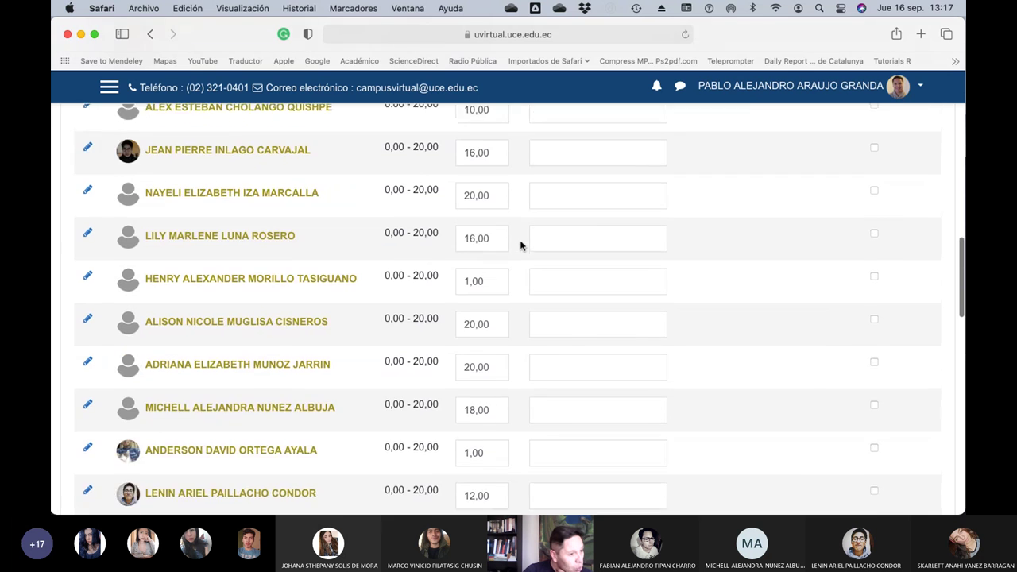
pyautogui.scroll(2, 521, 246)
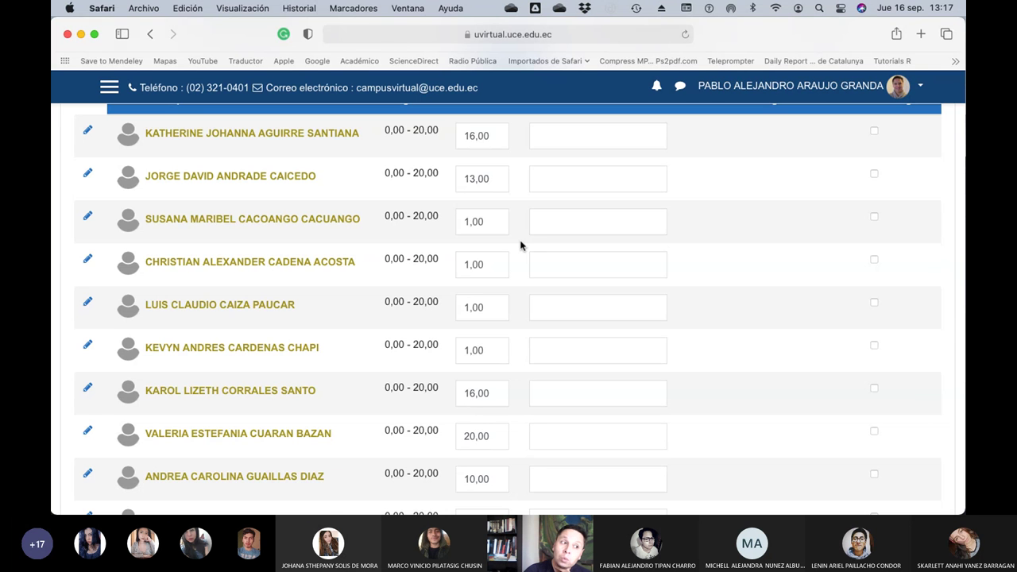
pyautogui.scroll(3, 520, 246)
pyautogui.scroll(-10, 520, 246)
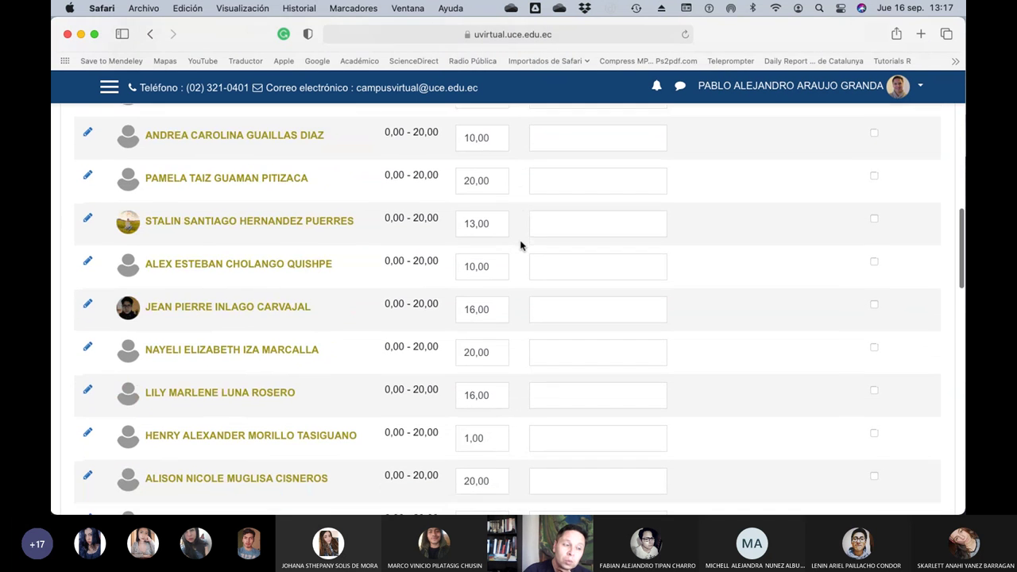
pyautogui.scroll(-4, 520, 245)
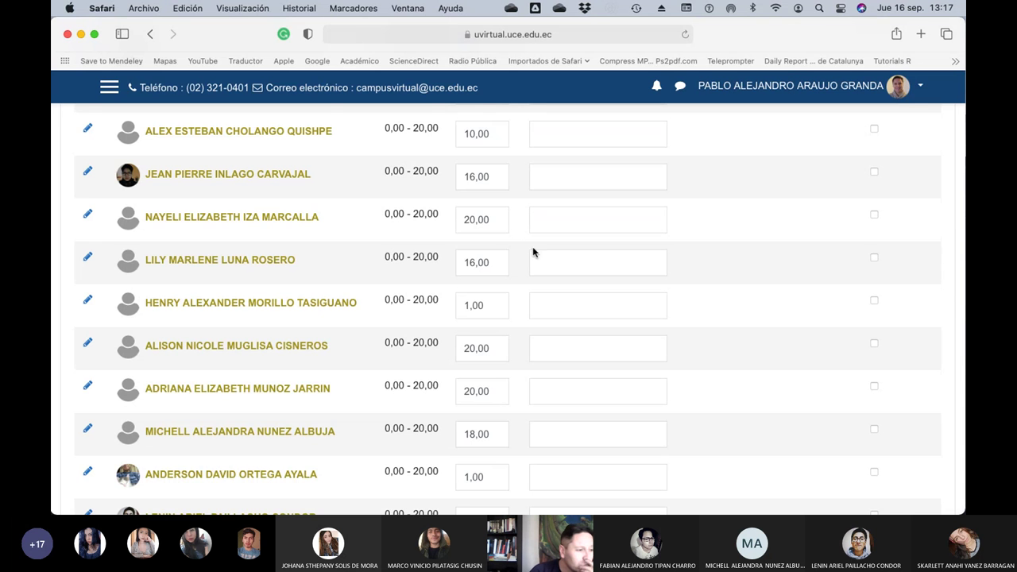
pyautogui.scroll(-1, 533, 252)
pyautogui.scroll(-4, 533, 252)
pyautogui.scroll(6, 533, 249)
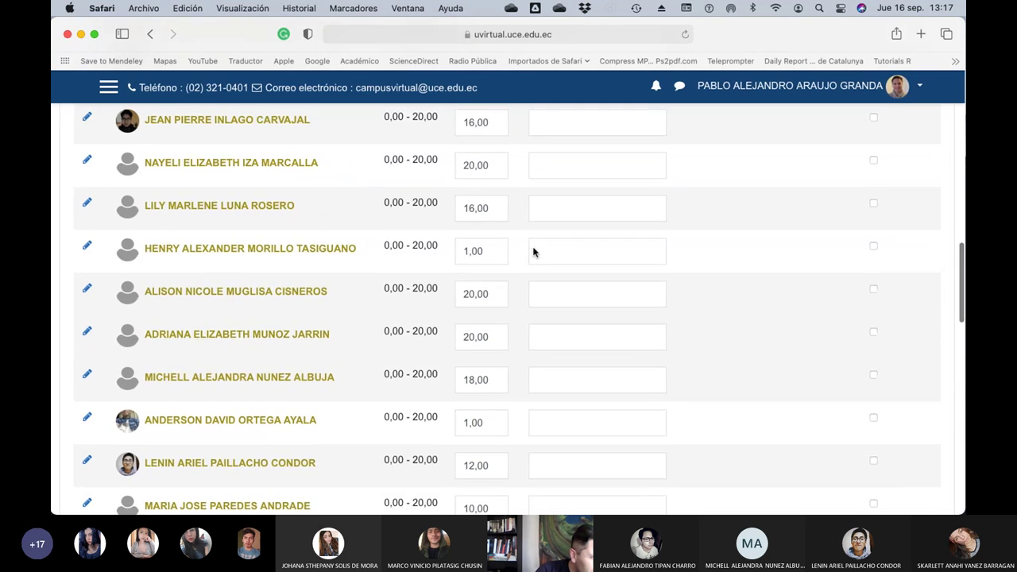
pyautogui.scroll(1, 533, 249)
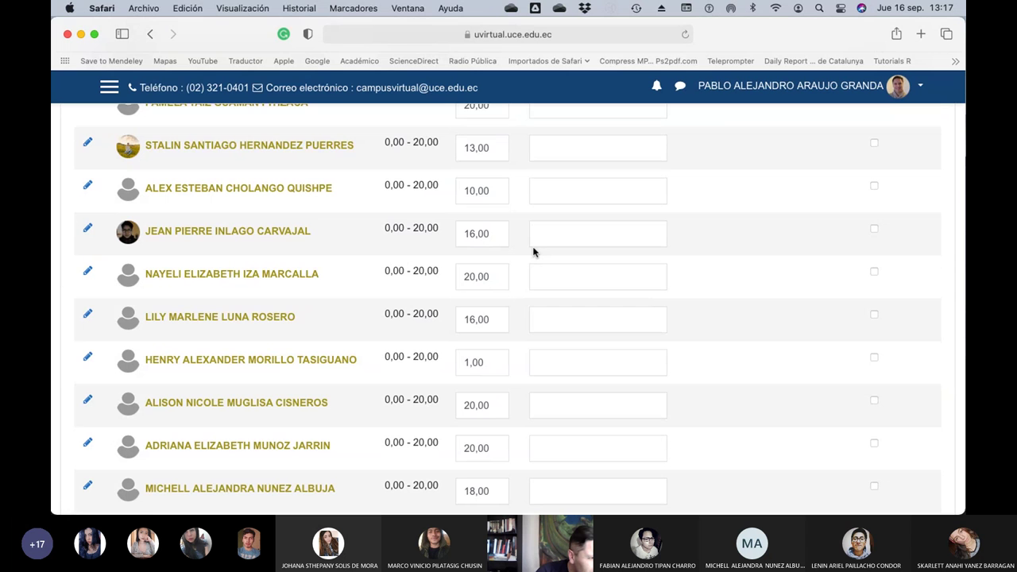
pyautogui.scroll(3, 533, 252)
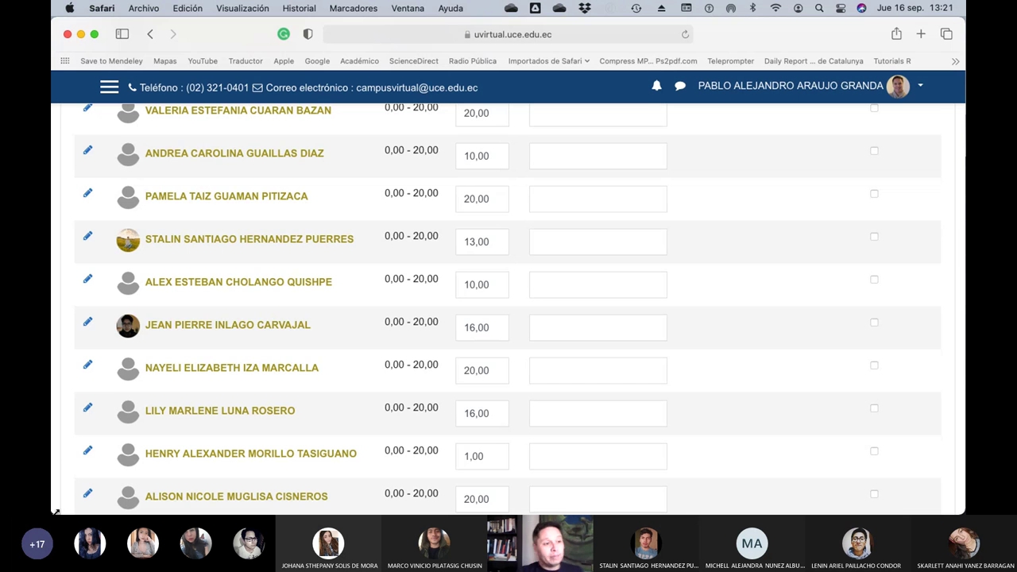
# Save the Lecciones Diarias grades again and continue back to the Vista Simple page.
pyautogui.scroll(-15, 568, 308)
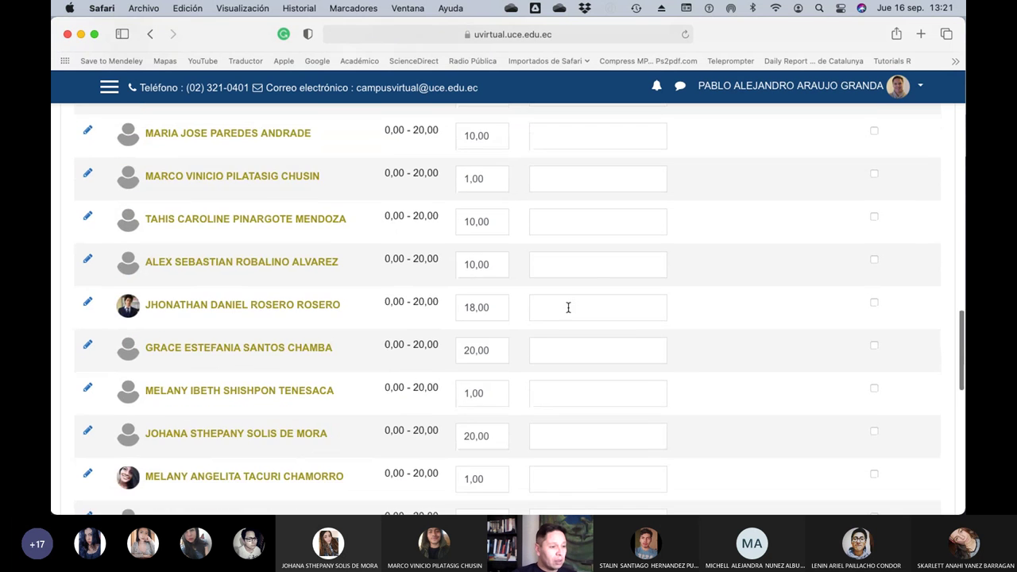
pyautogui.scroll(5, 567, 307)
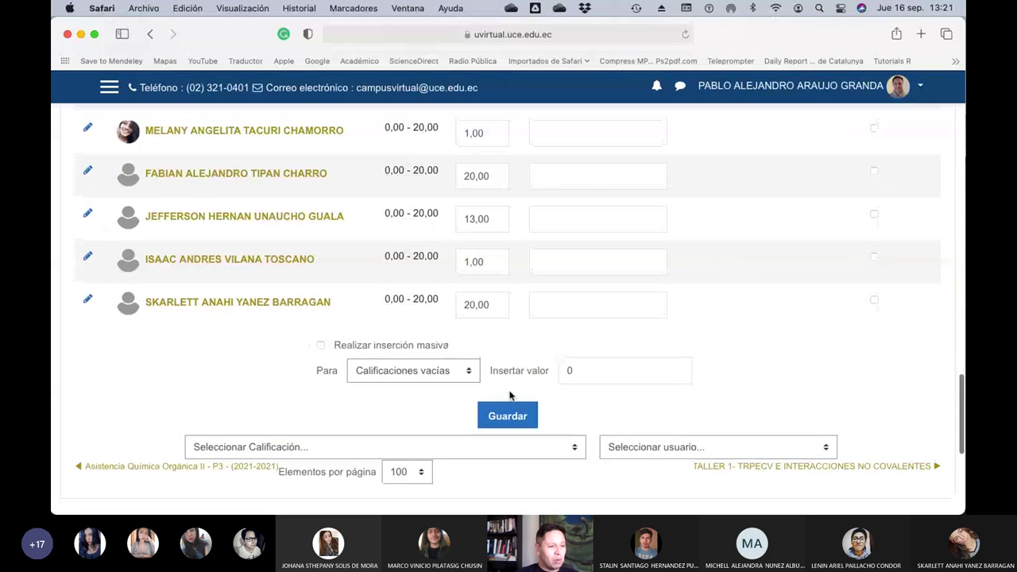
pyautogui.click(500, 421)
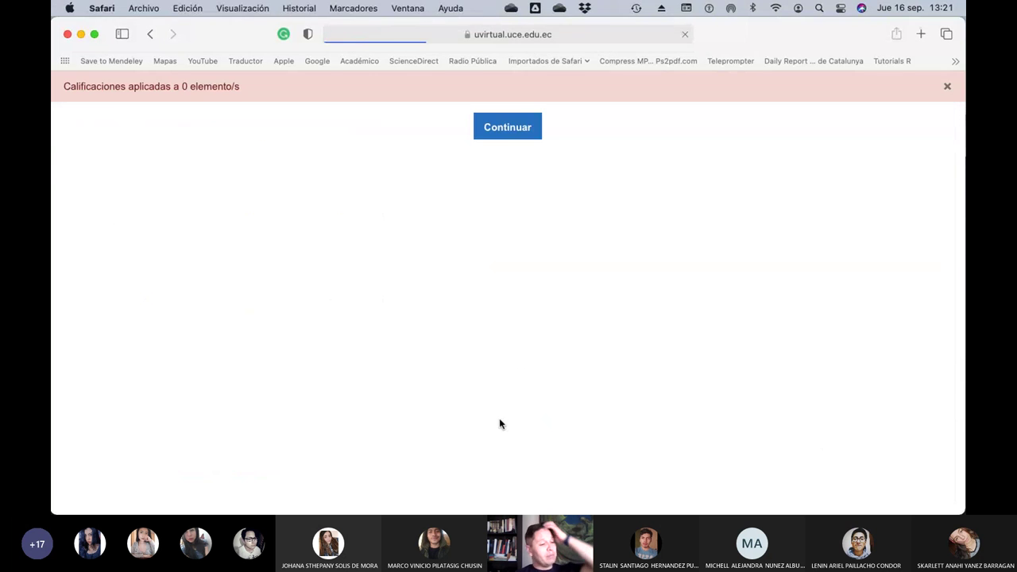
pyautogui.click(518, 123)
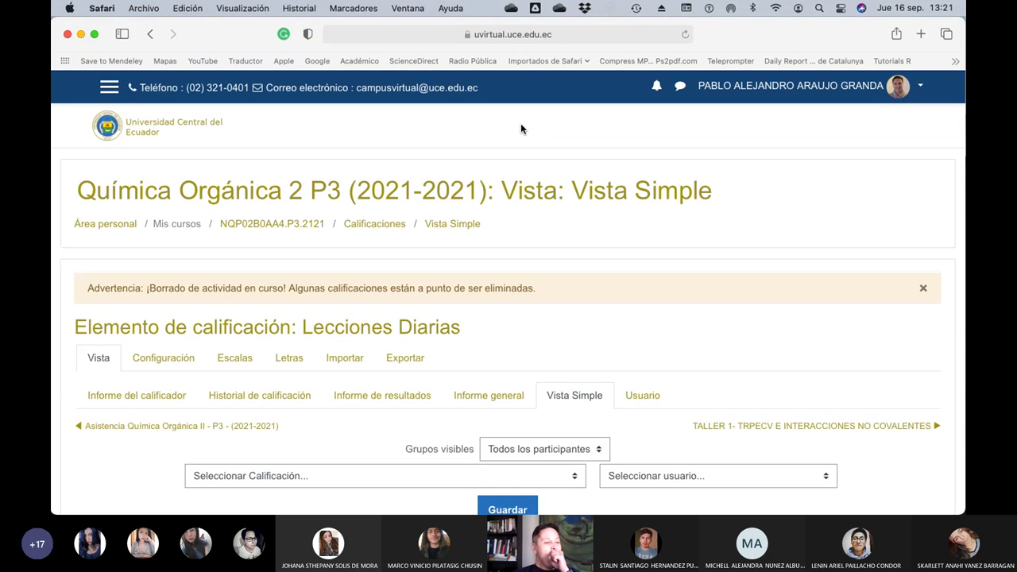
# Switch to the PowerPoint presentation "12. Carbohidratos" and look through its slides, viewing Sacarosa on slide 30 and Disacáridos on slide 26.
pyautogui.press('super+Tab')
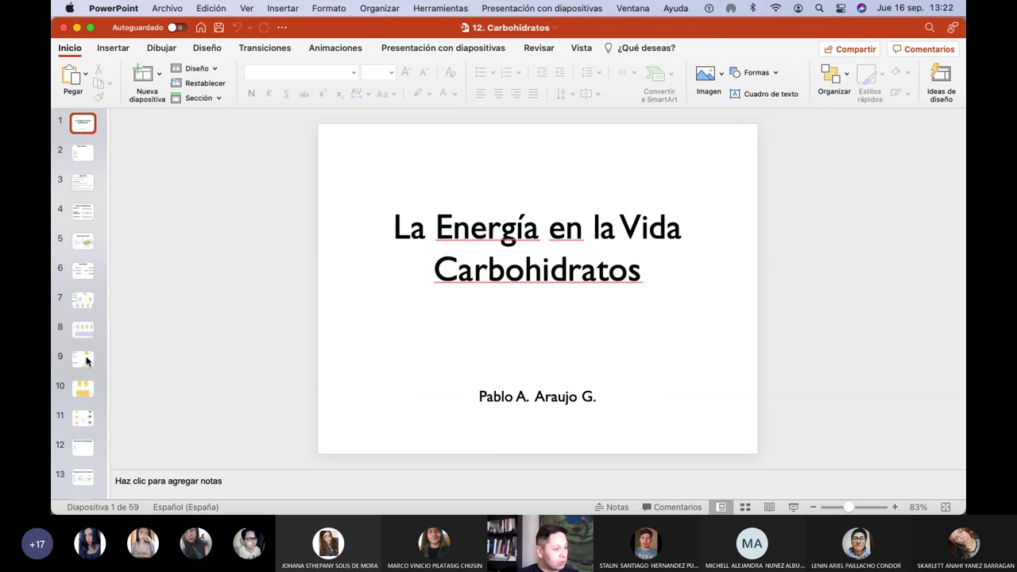
pyautogui.scroll(-15, 86, 337)
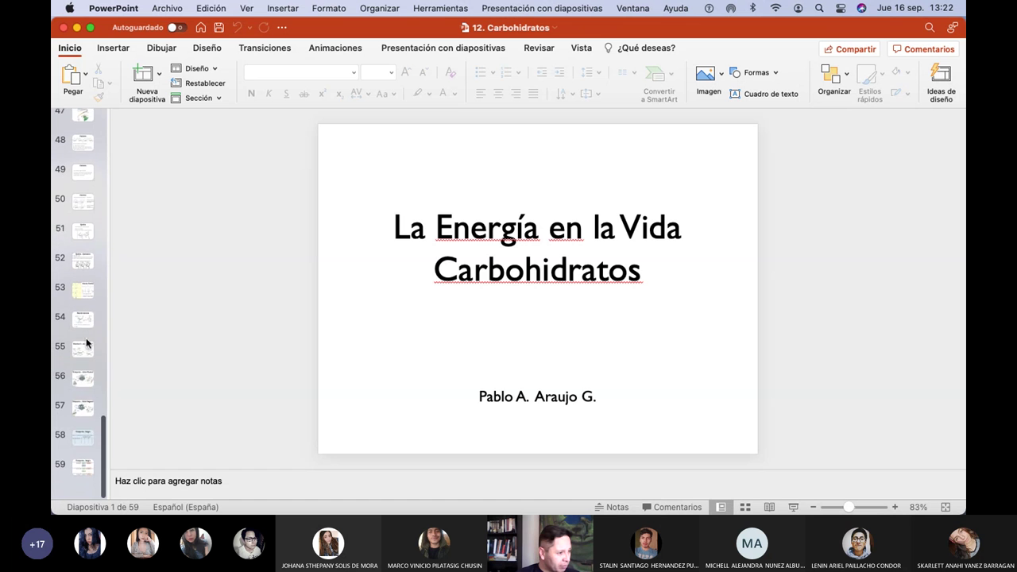
pyautogui.scroll(7, 86, 338)
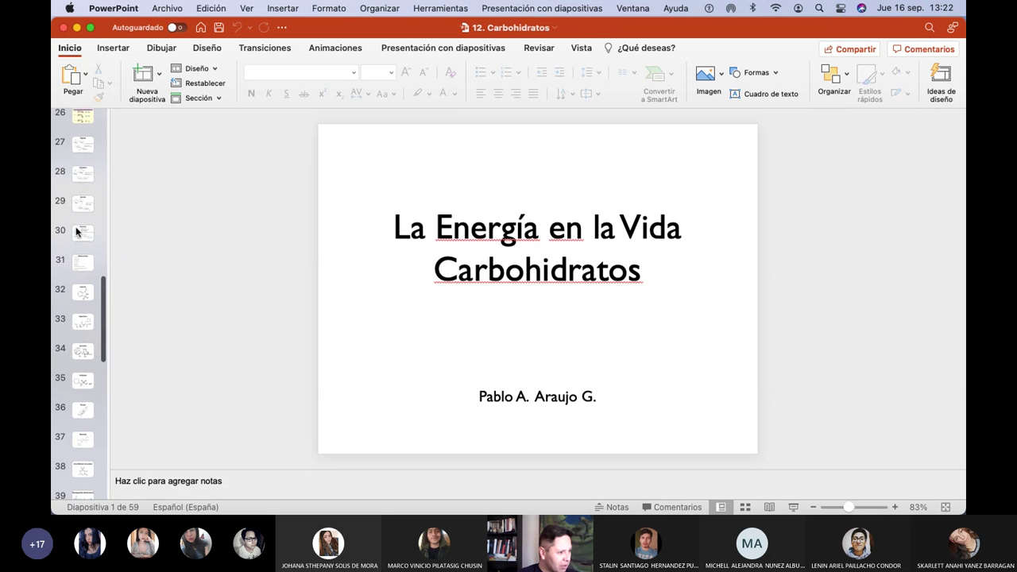
pyautogui.click(77, 231)
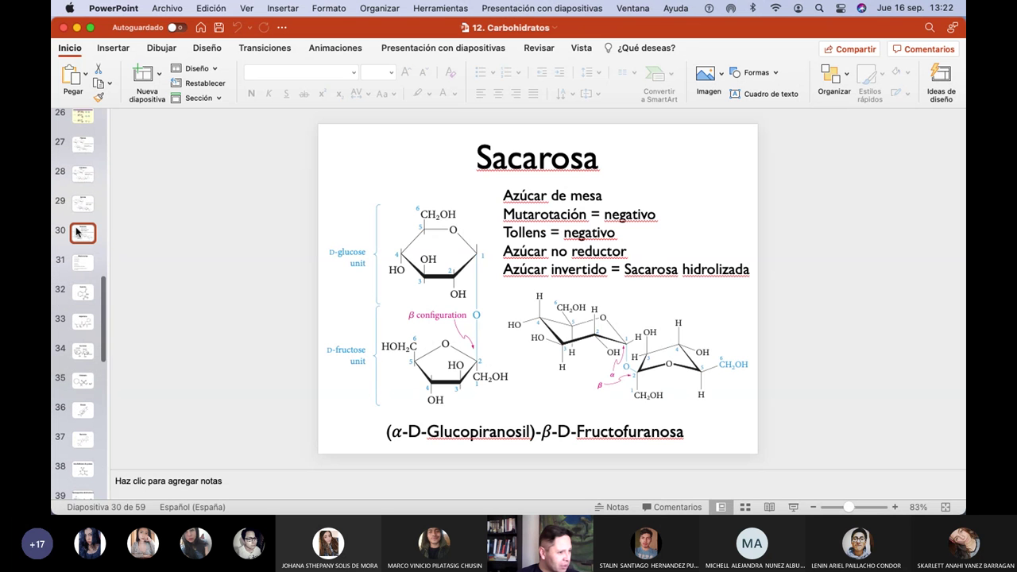
pyautogui.click(83, 120)
pyautogui.scroll(5, 71, 264)
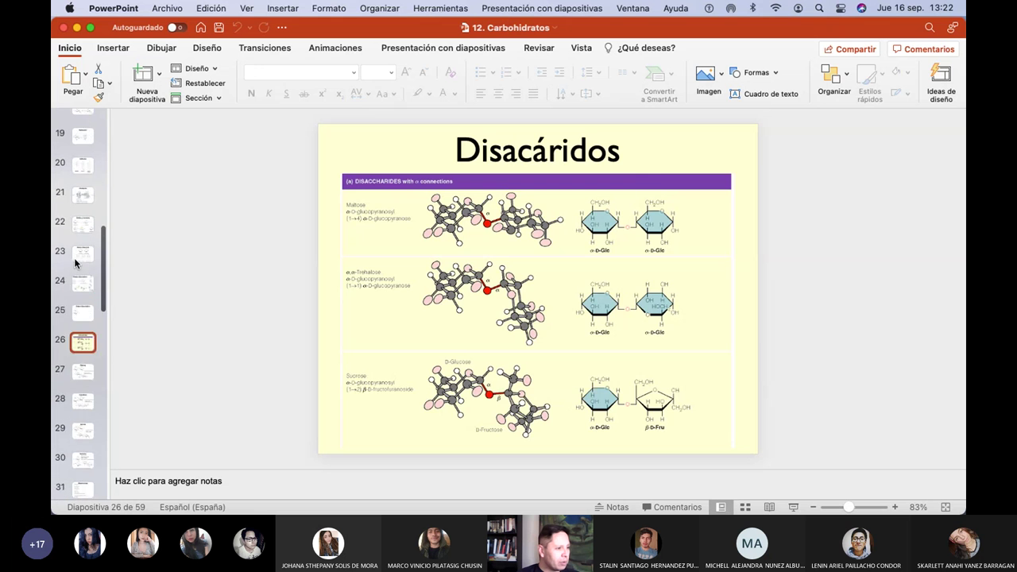
# Check the Ácidos y Lactonas and Amino Azúcares slides, then start the slide show from slide 24, Enlace Glucosídico.
pyautogui.click(84, 252)
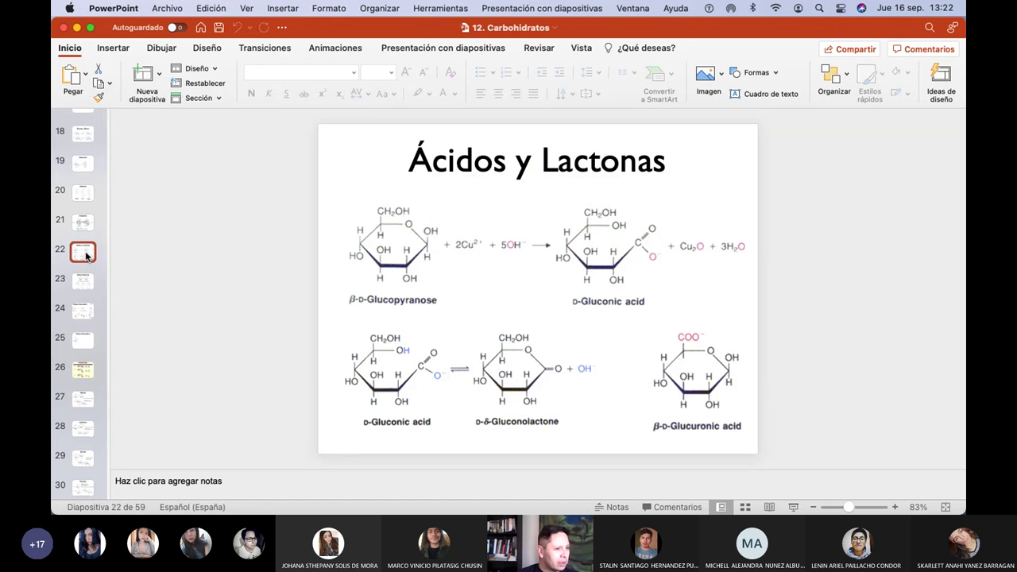
pyautogui.click(84, 283)
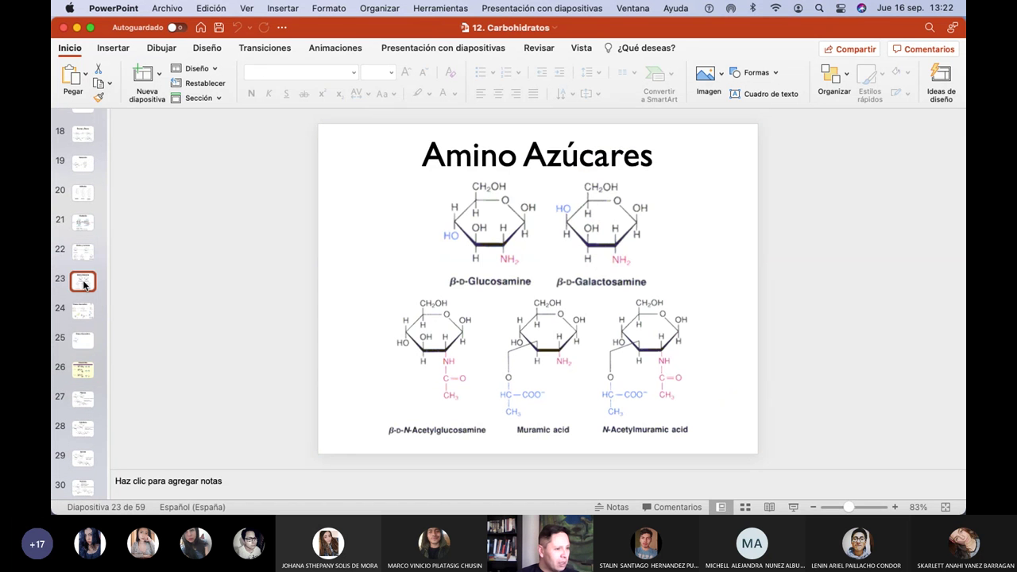
pyautogui.click(86, 313)
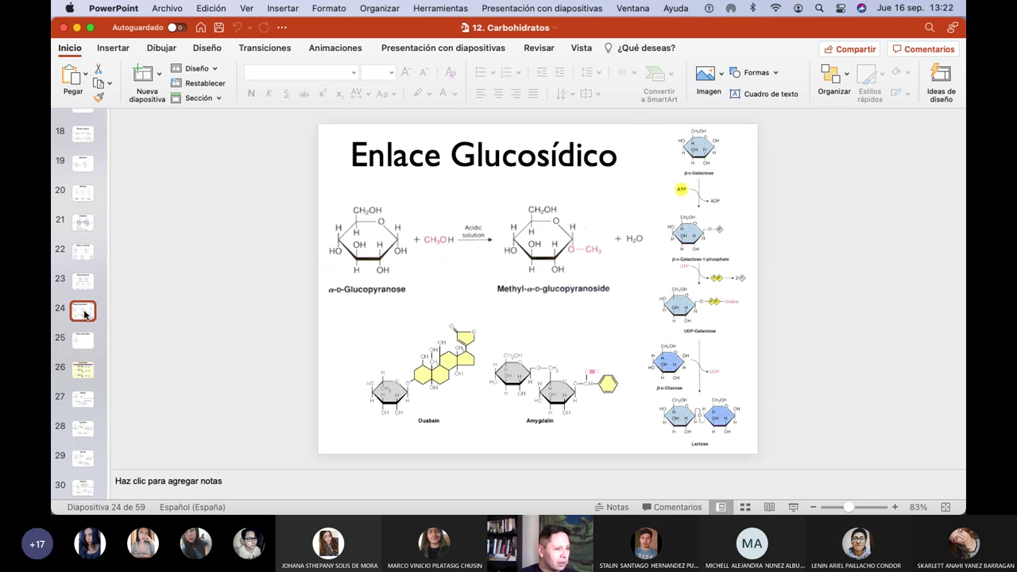
pyautogui.click(796, 507)
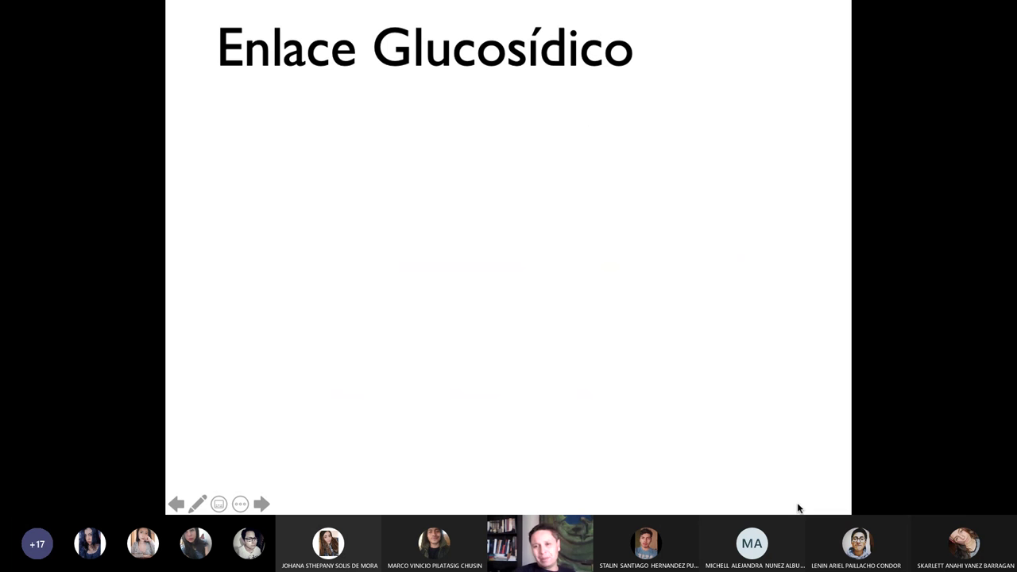